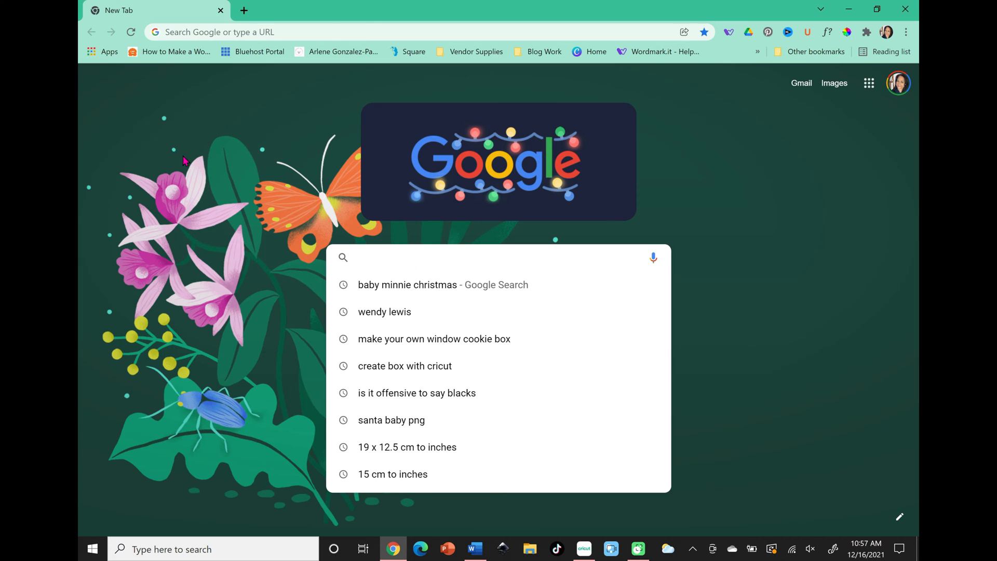
Step: Search Google Images for "baby minnie christmas", filter to png, and open the Santa-hat Minnie holding a teddy bear beside a present
click(321, 32)
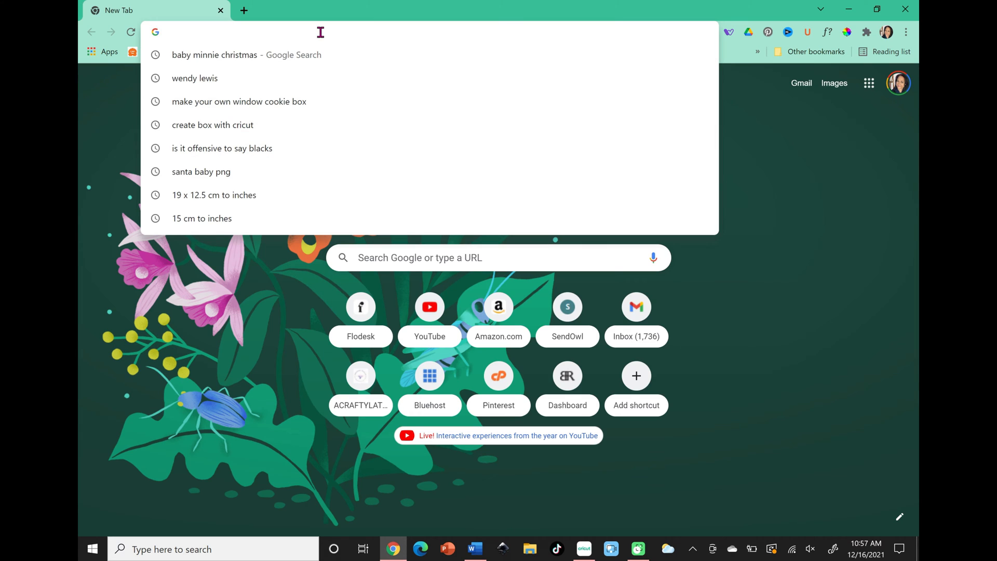
key(Down)
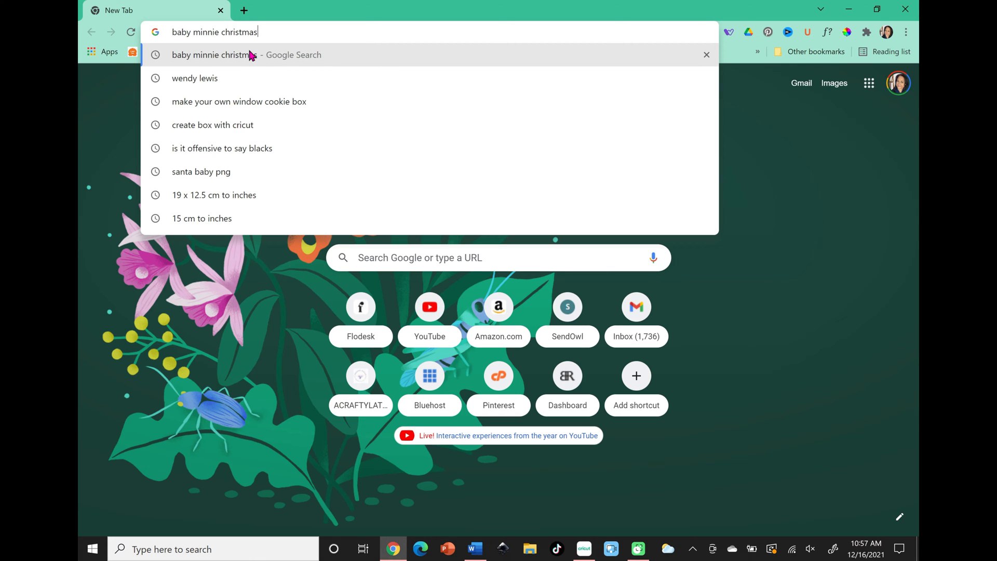
key(Return)
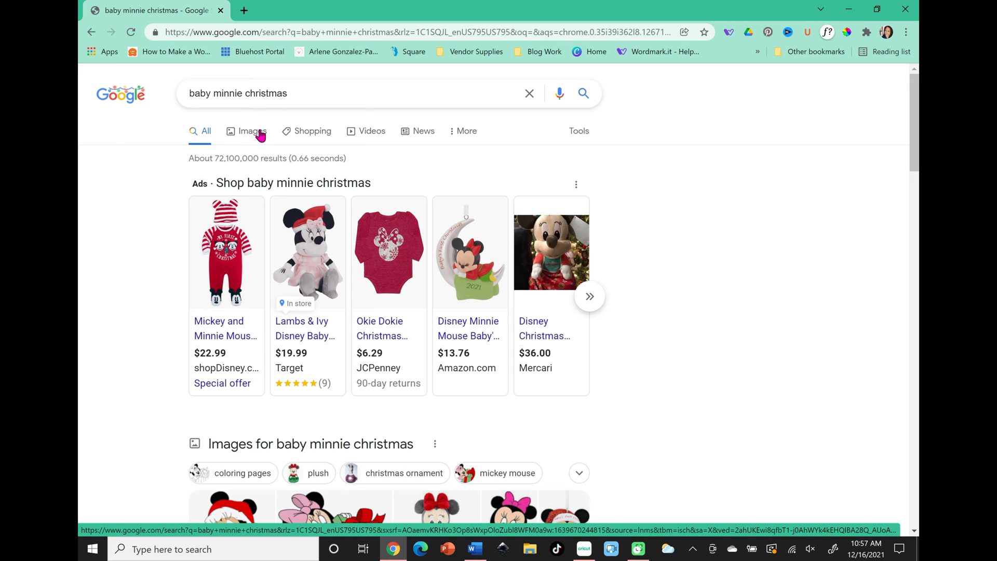
click(258, 134)
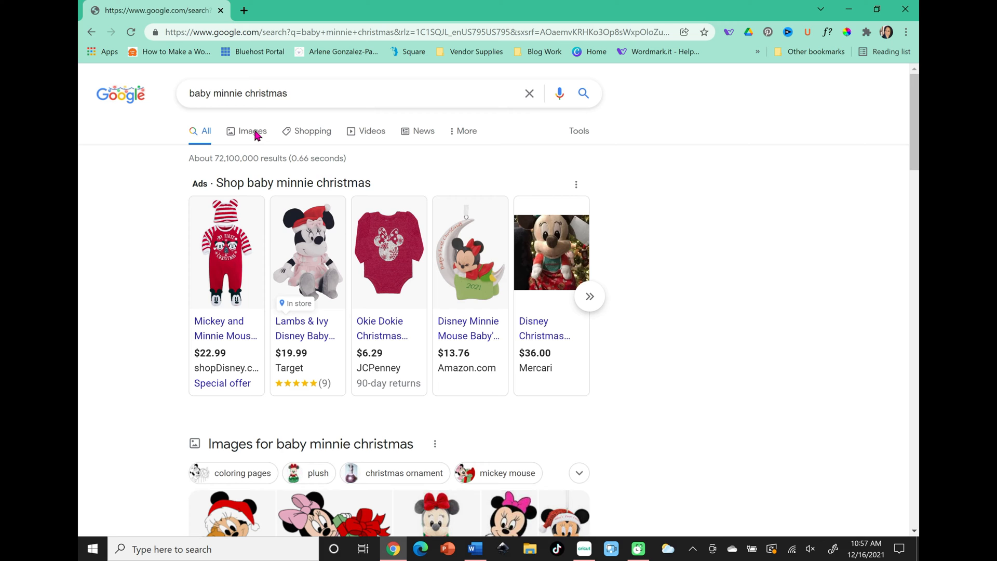
click(214, 168)
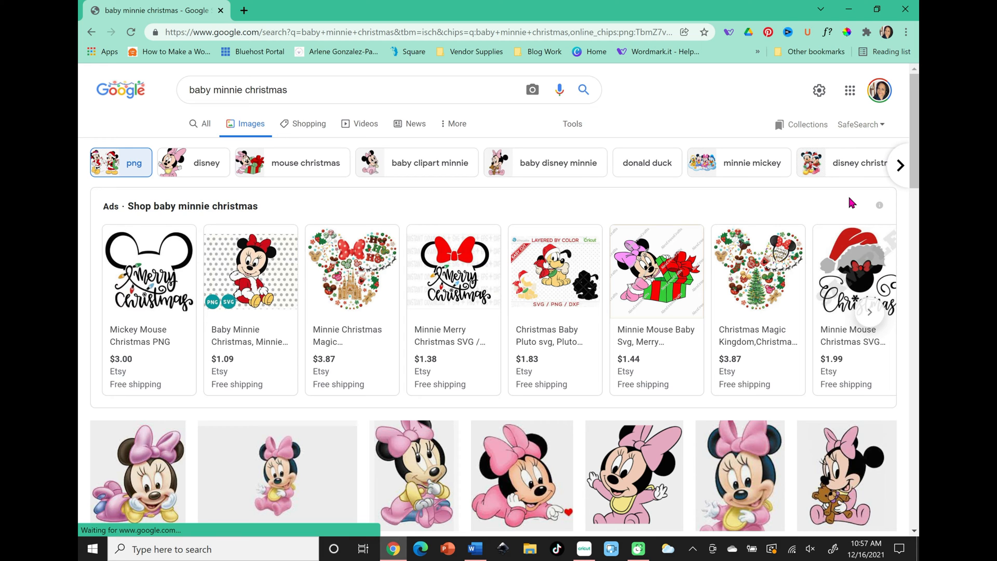
scroll(852, 202, down, 10)
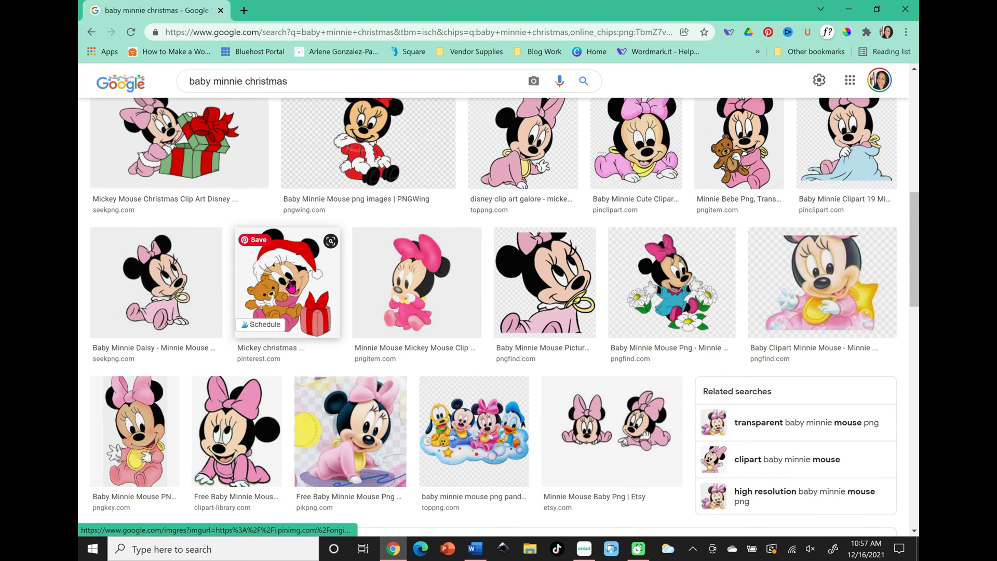
click(291, 287)
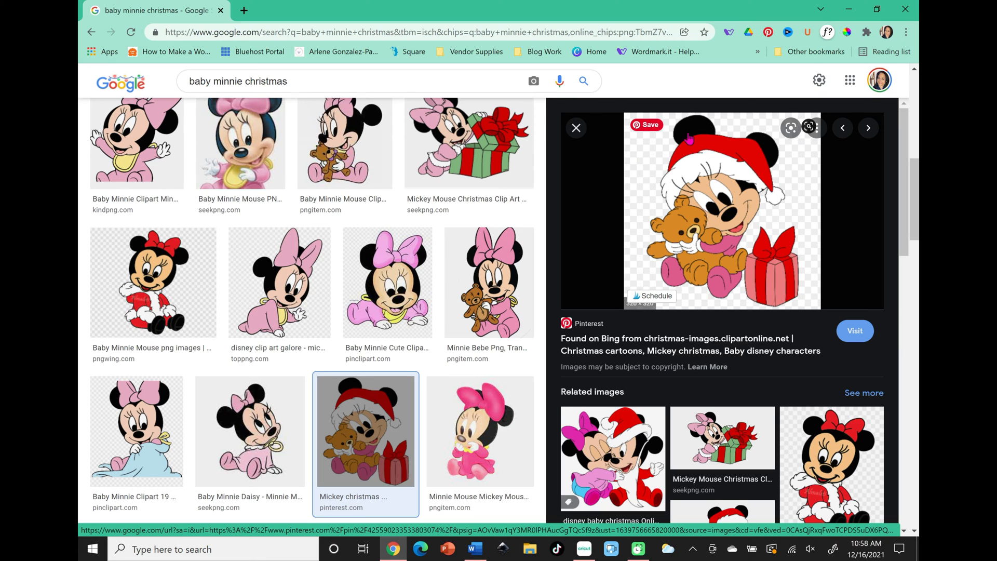
right_click(710, 209)
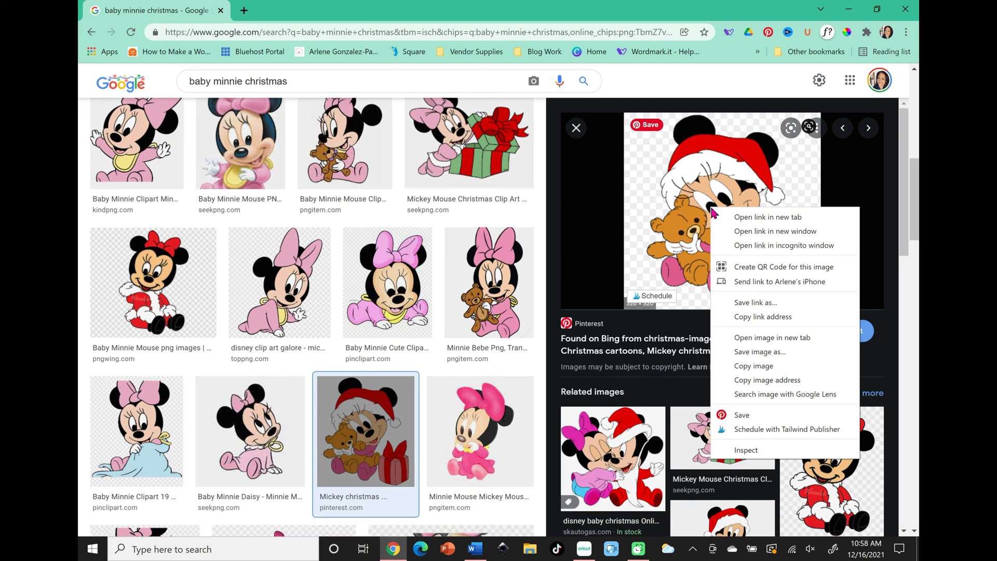
click(767, 357)
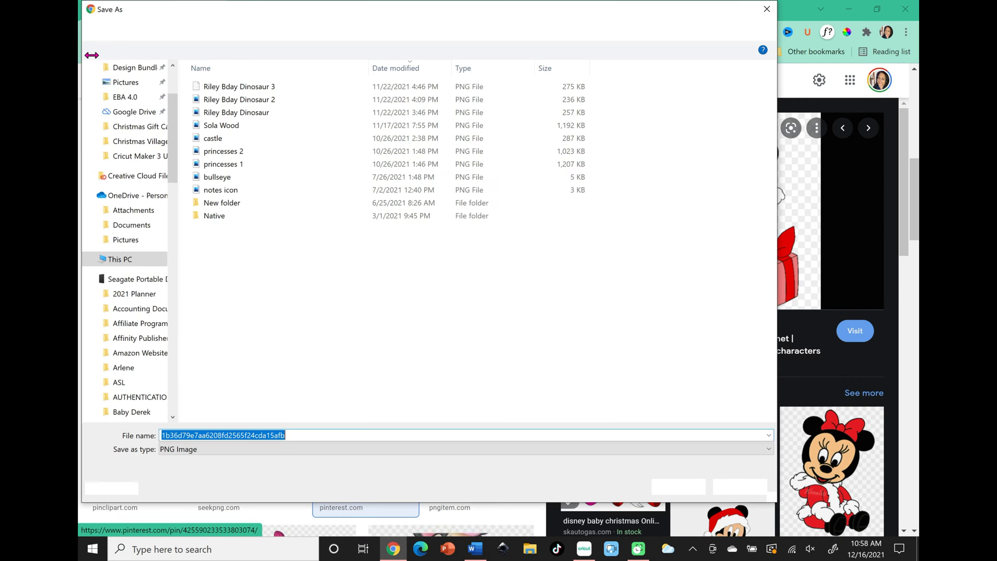
click(123, 94)
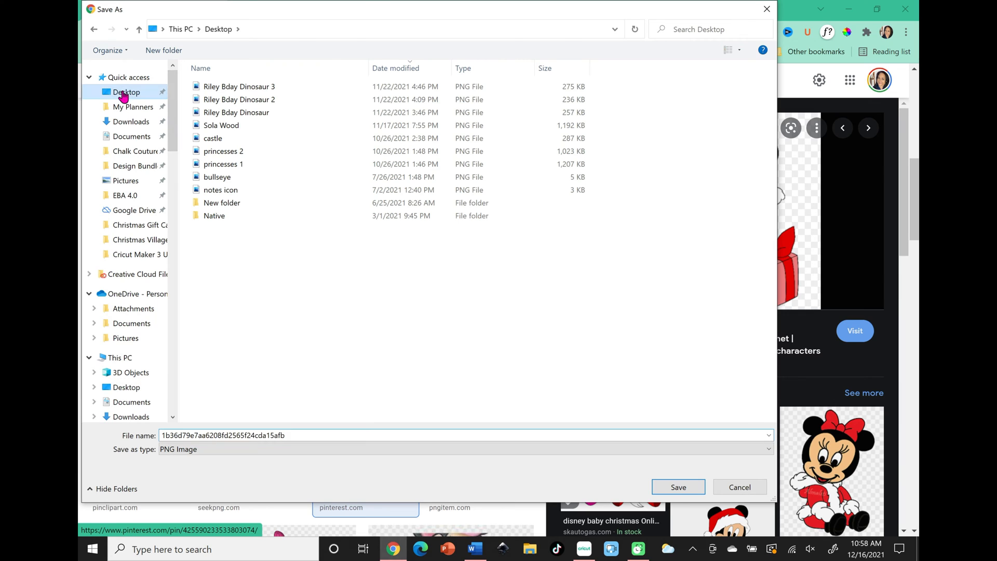
double_click(302, 436)
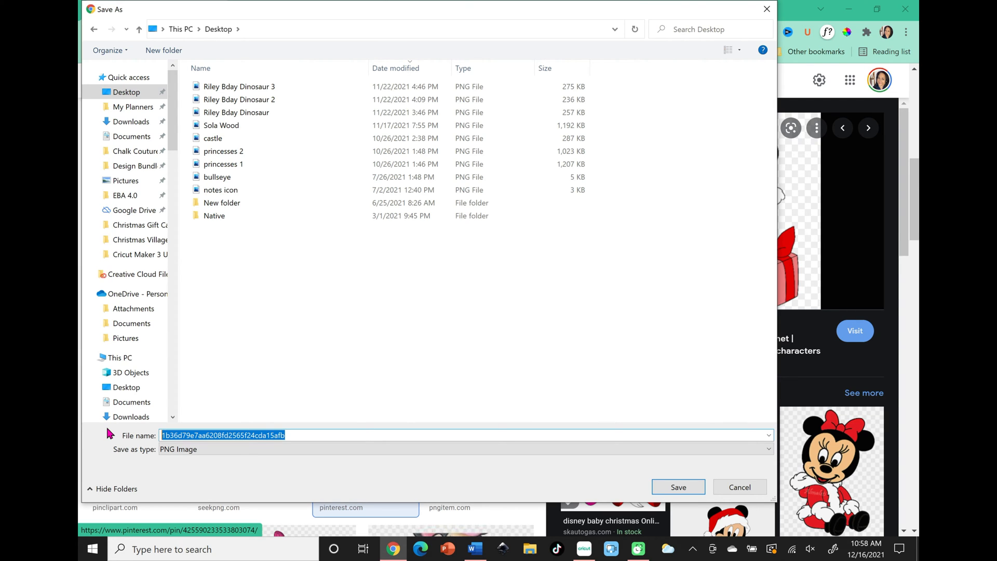
click(232, 439)
double_click(232, 437)
click(554, 402)
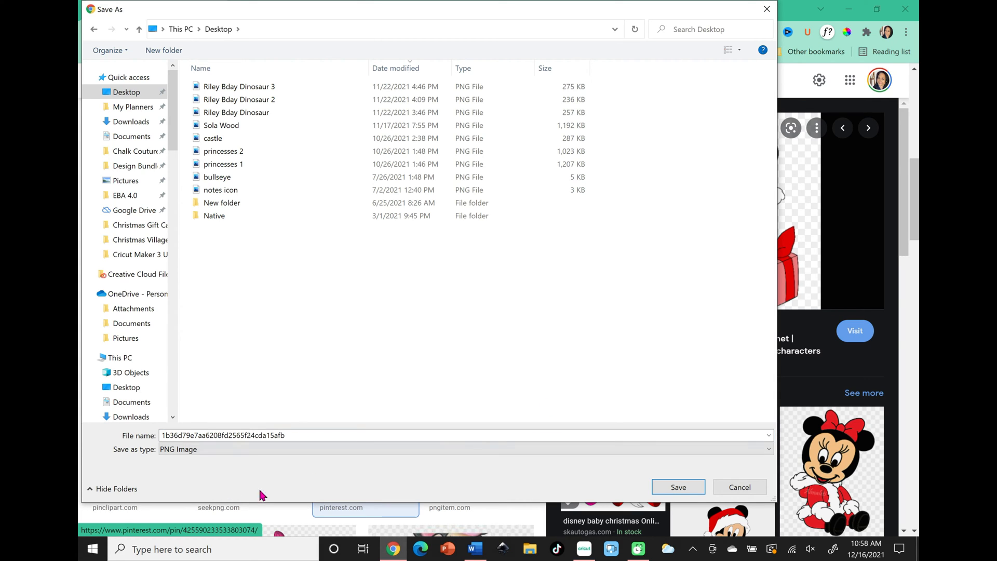
click(228, 436)
click(278, 436)
drag(278, 436, 166, 434)
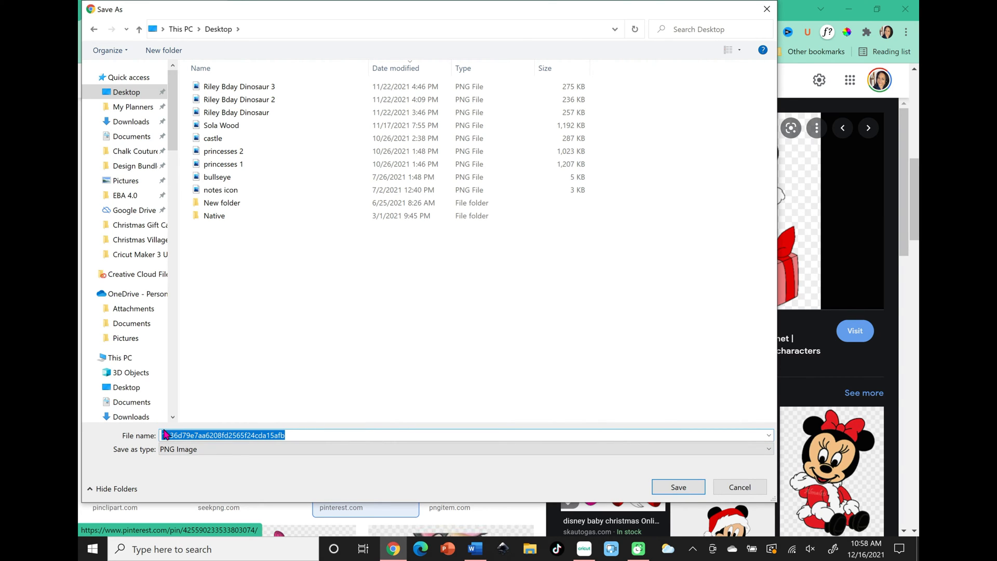
click(740, 495)
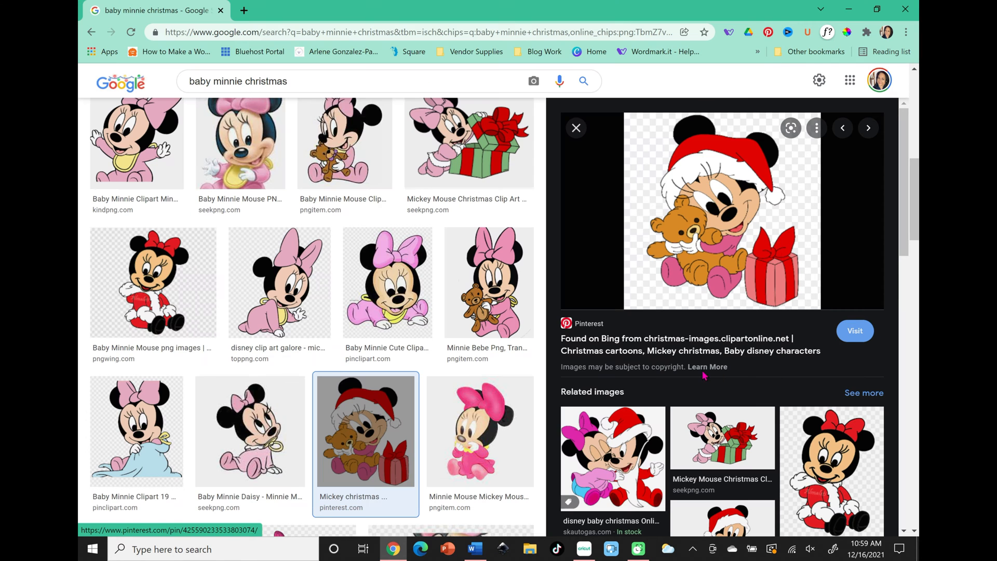
Step: Save the previewed Minnie image to the Desktop as a PNG named "baby minnie"
right_click(736, 216)
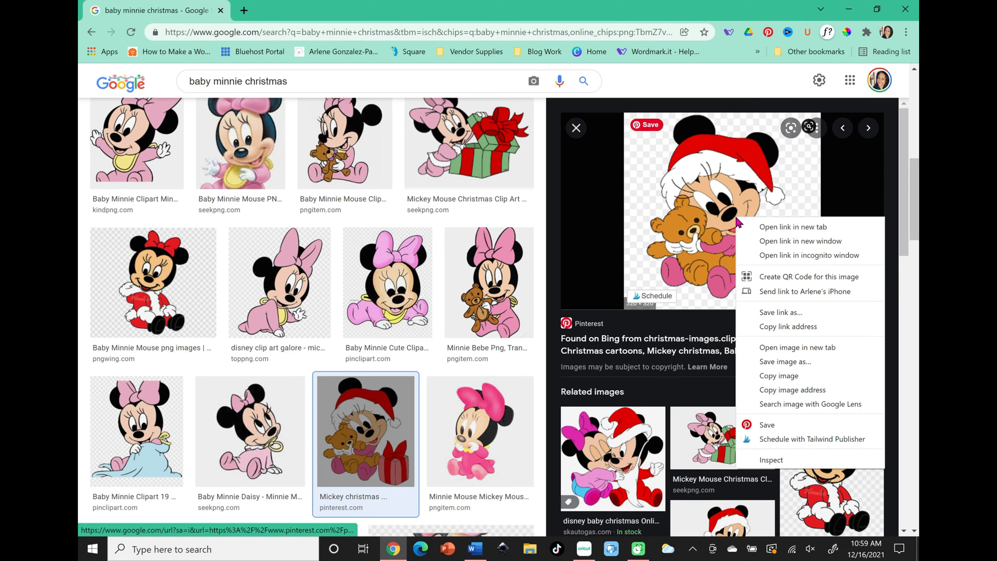
click(783, 362)
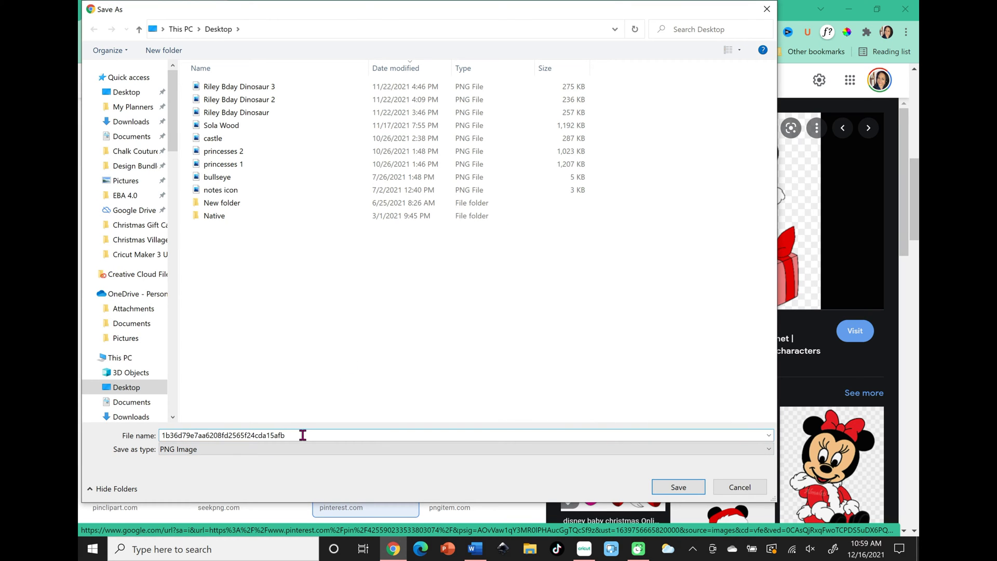
key(BackSpace)
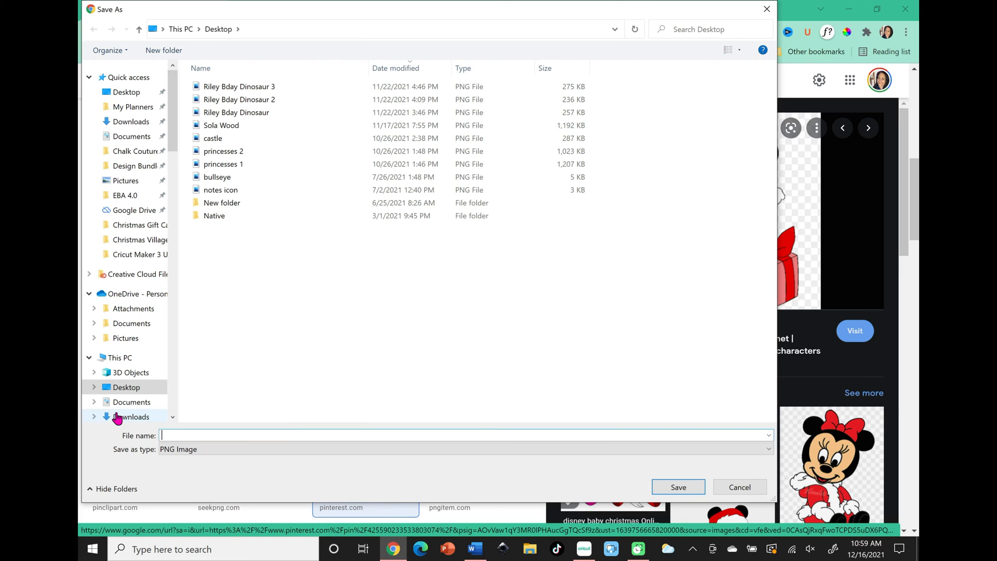
text(baby minnie)
click(678, 487)
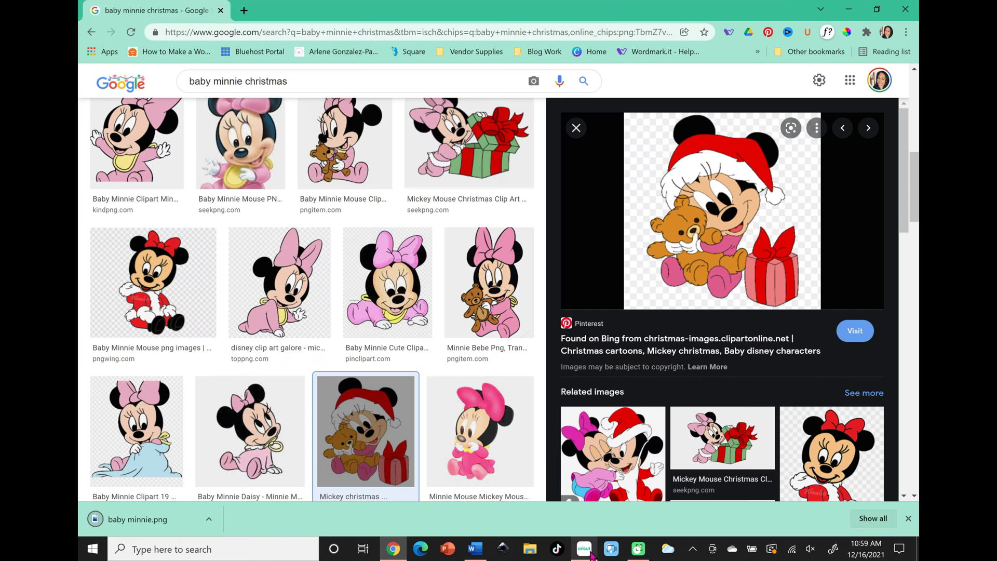
Step: Switch to Cricut Design Space and load the "baby minnie" PNG from the Desktop as a new image upload
click(591, 554)
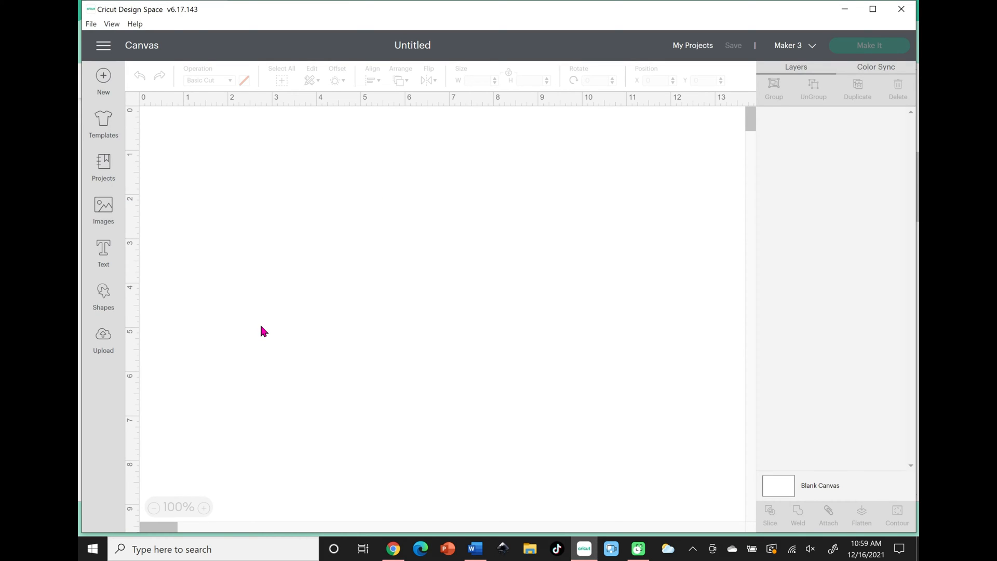
click(103, 337)
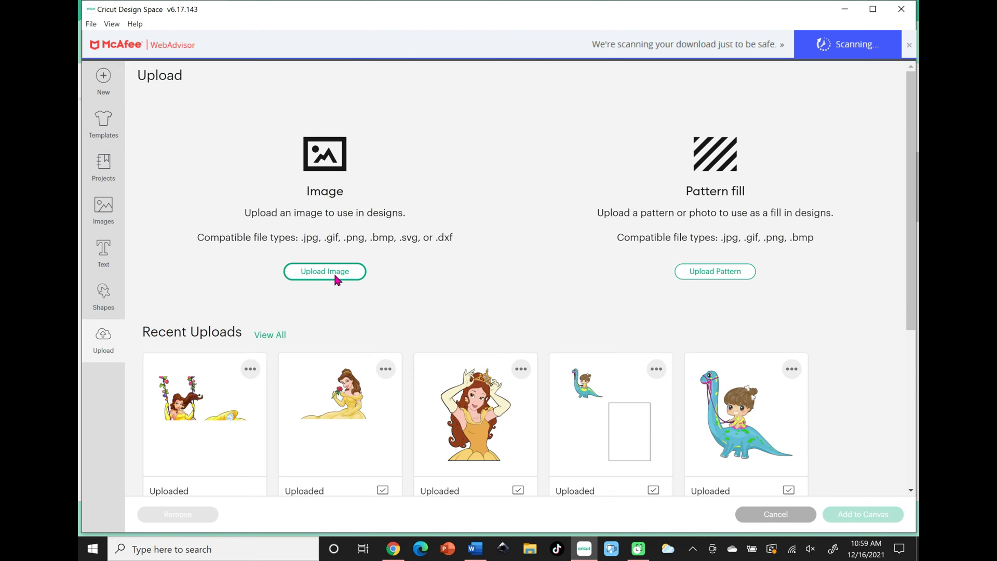
click(333, 272)
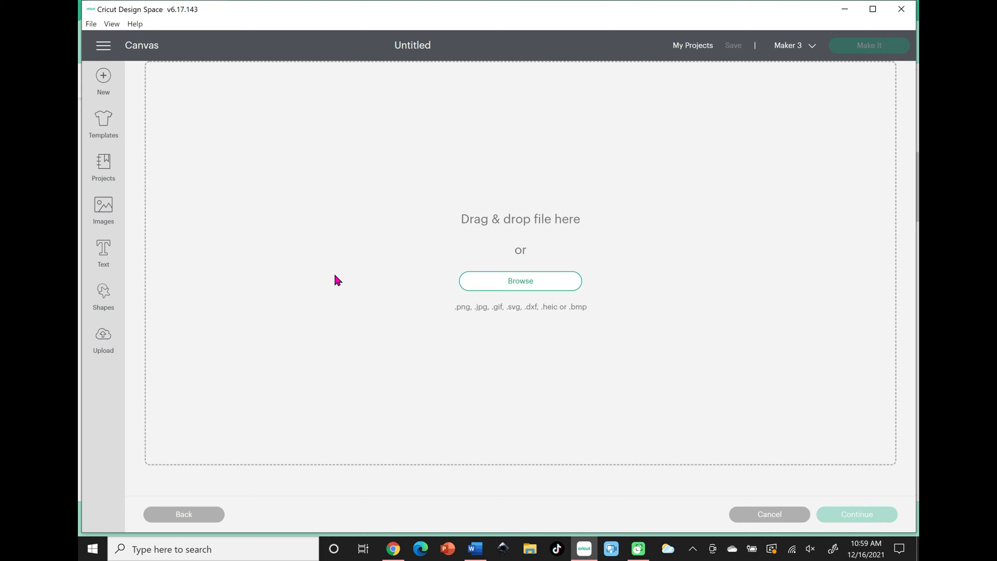
click(335, 276)
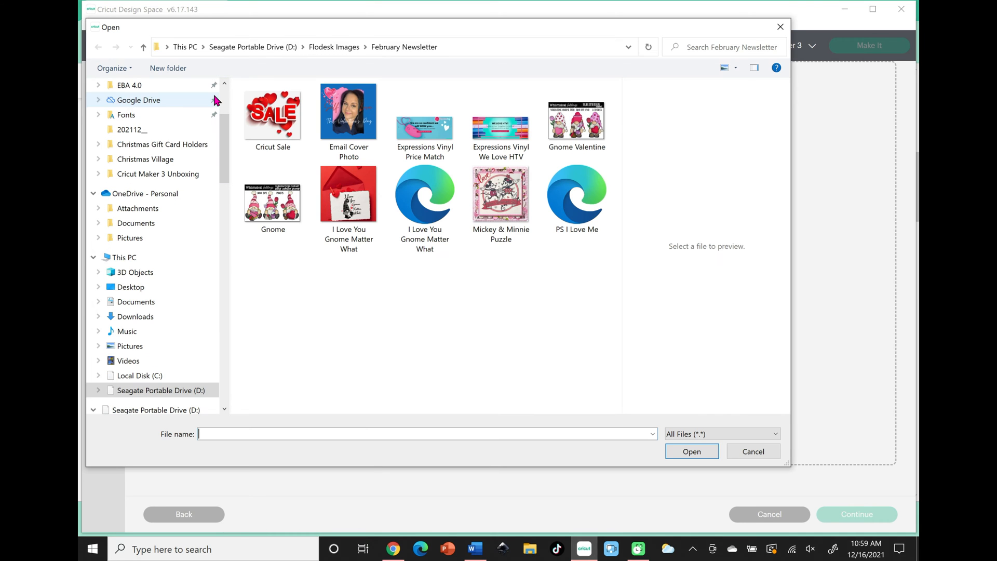
scroll(215, 99, up, 5)
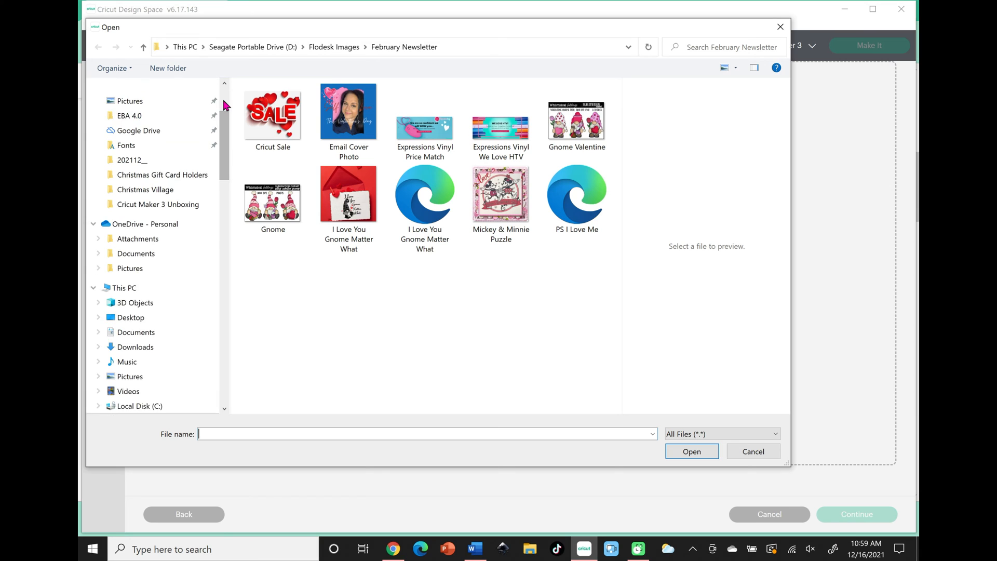
click(136, 111)
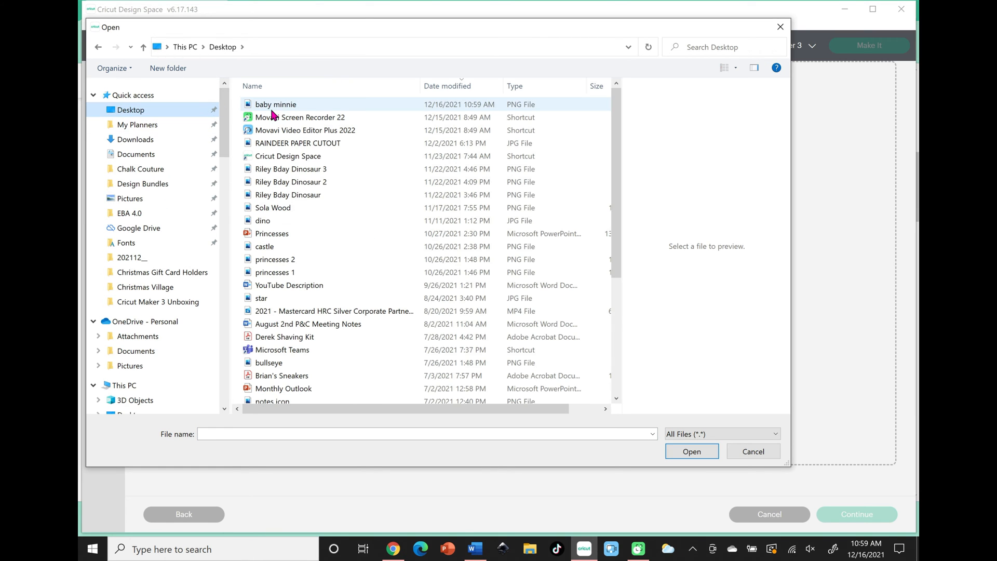
click(282, 107)
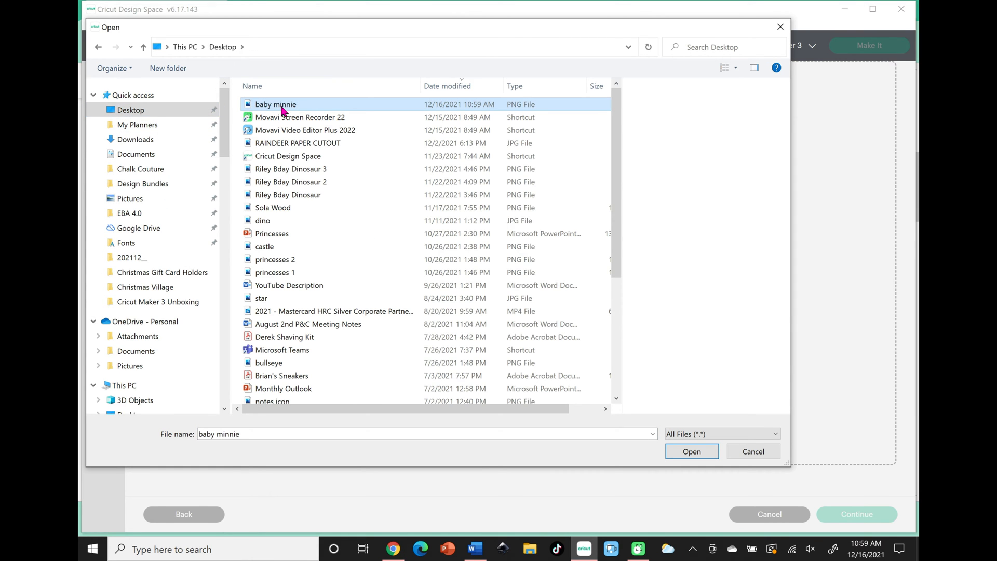
double_click(282, 107)
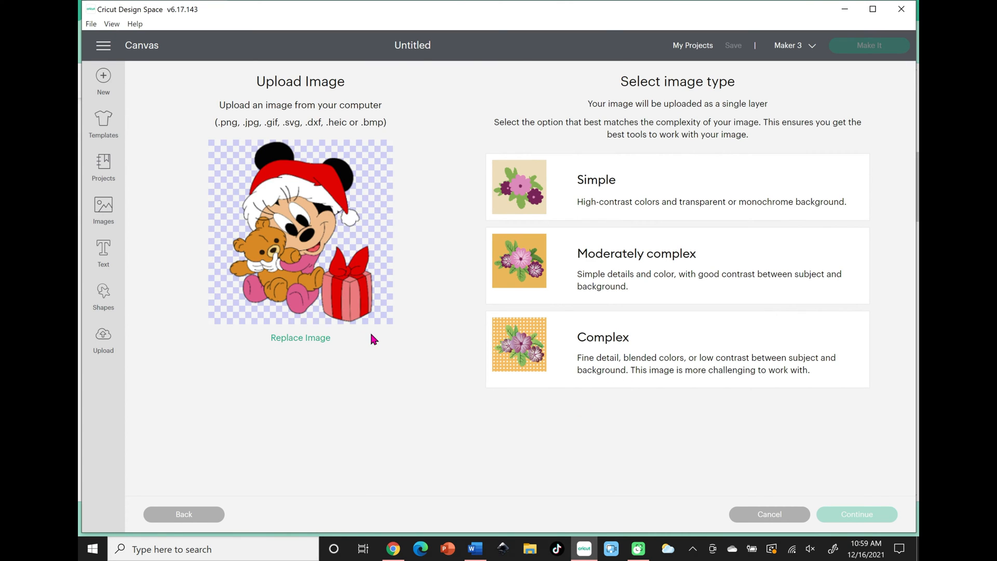
Step: Set the image type to Complex, try removing one loop of the gift's bow in the background remover, and undo that removal
click(582, 357)
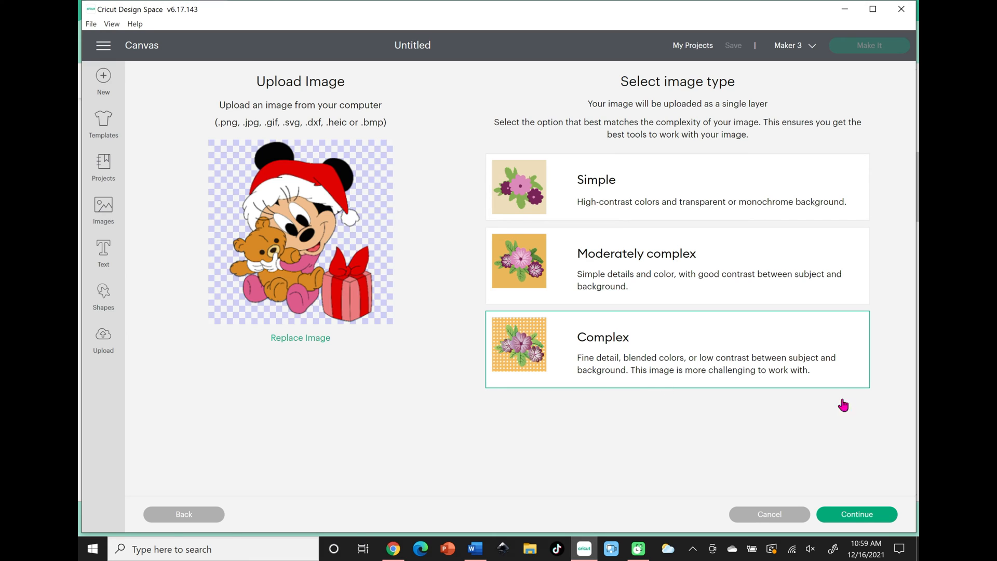
click(847, 517)
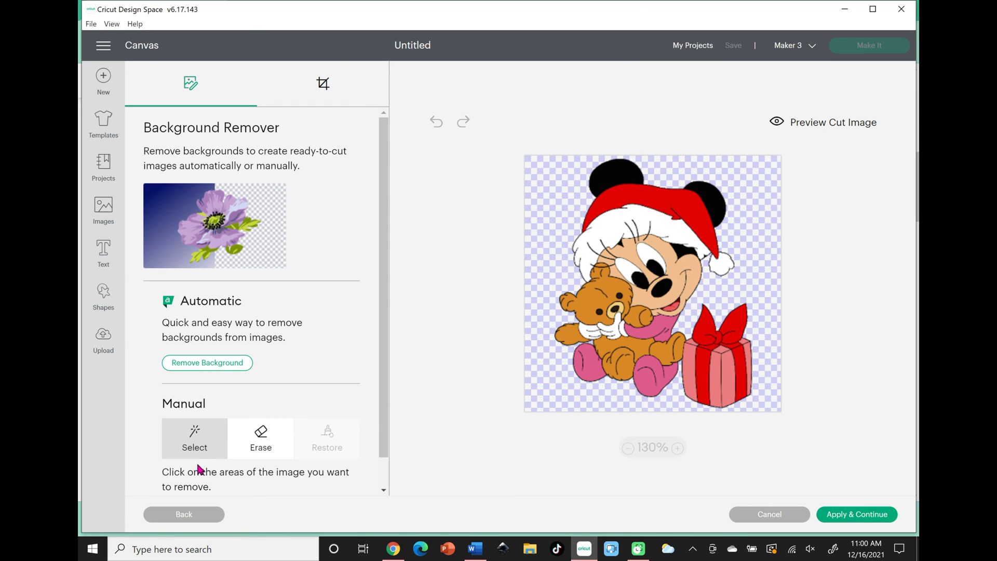
click(709, 328)
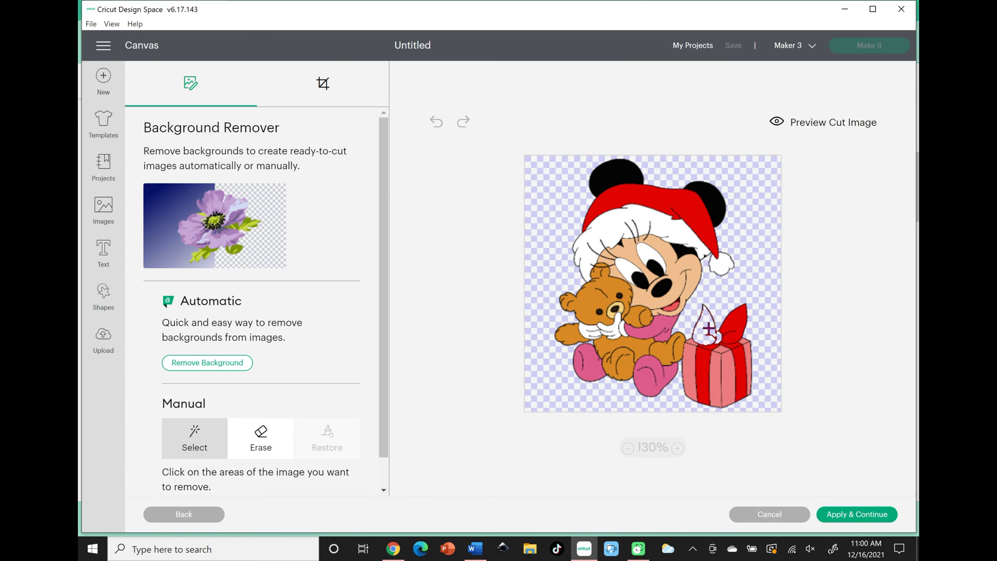
click(436, 124)
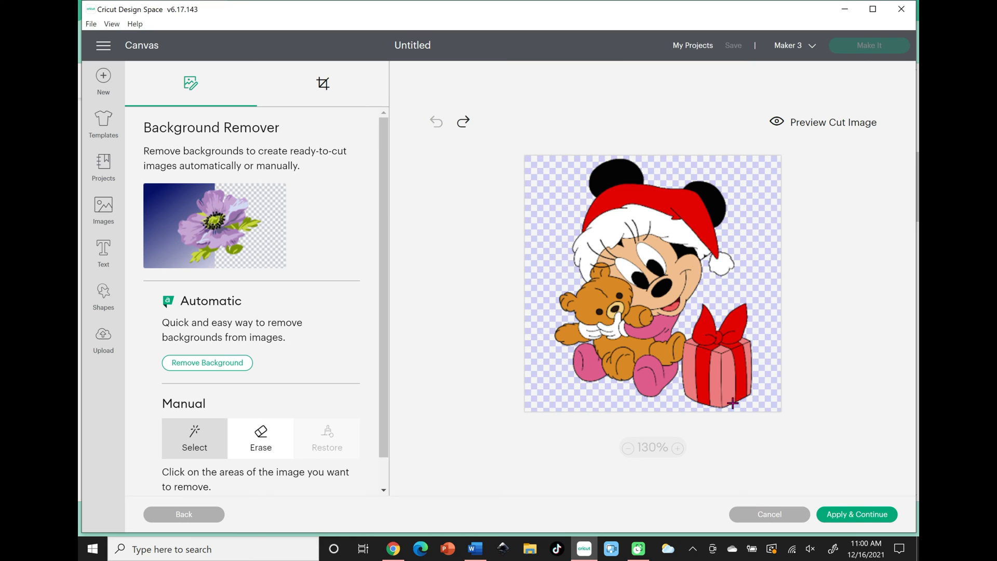
Step: Accept the image in the background remover and upload it as a Print Then Cut image
click(875, 522)
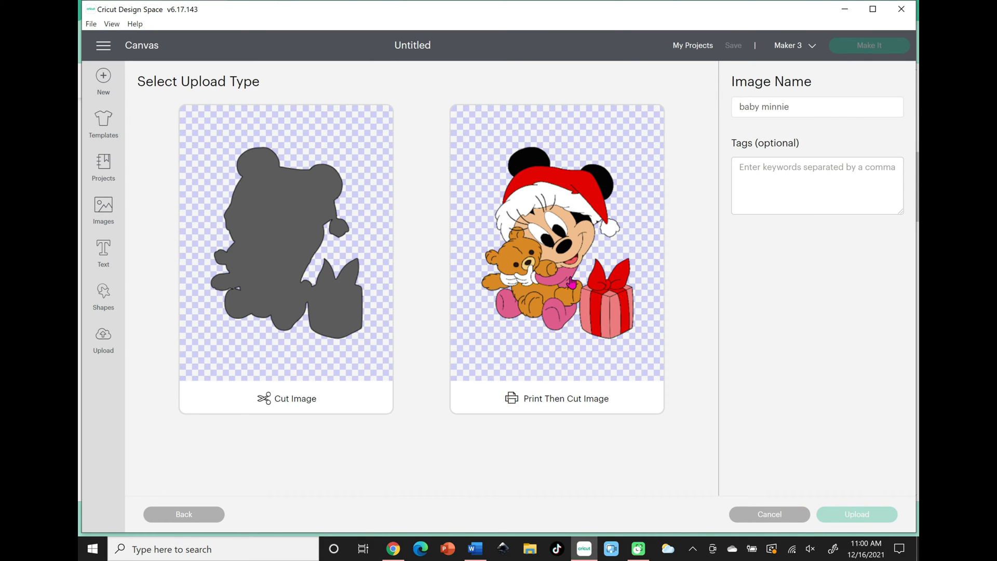
click(573, 399)
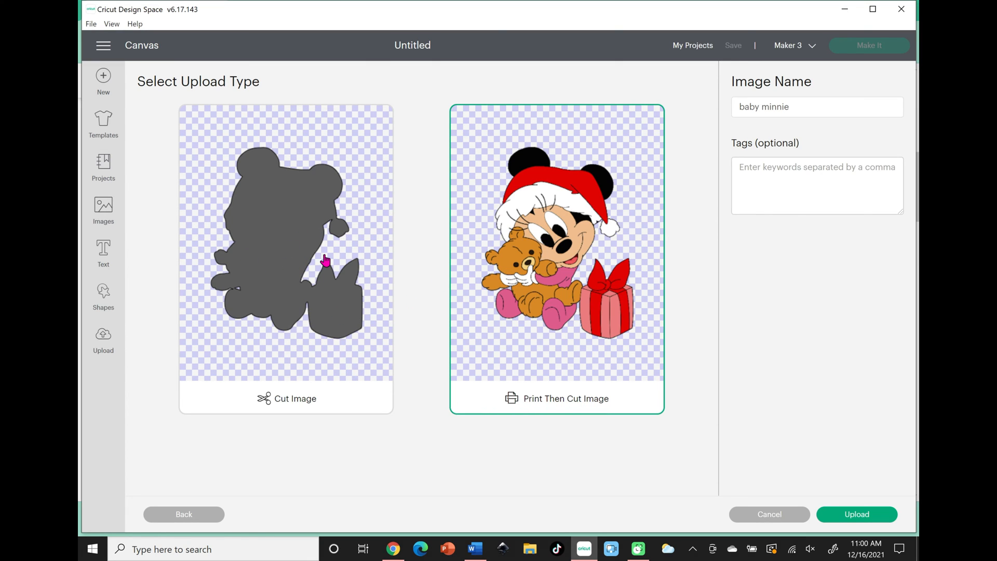
click(882, 527)
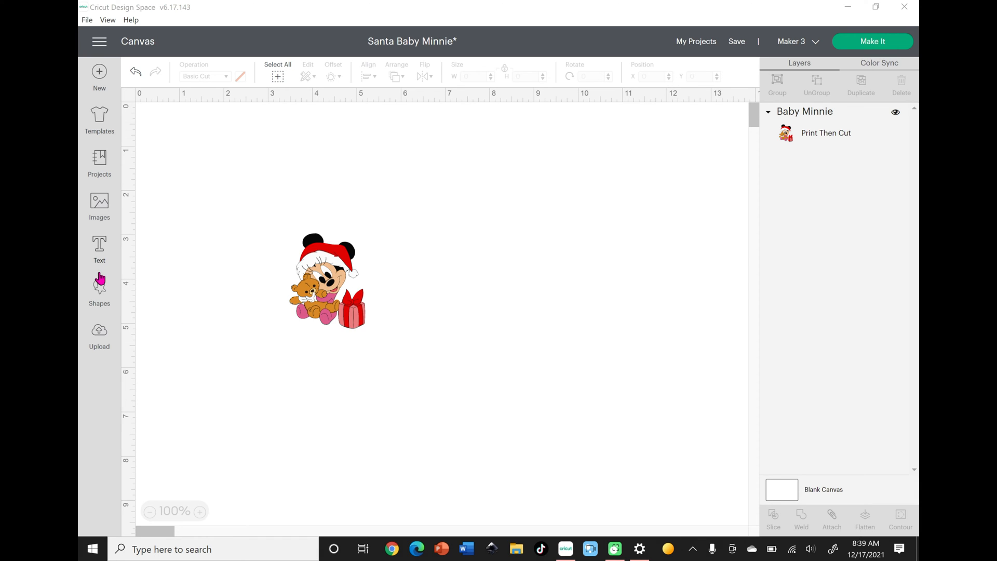
click(100, 301)
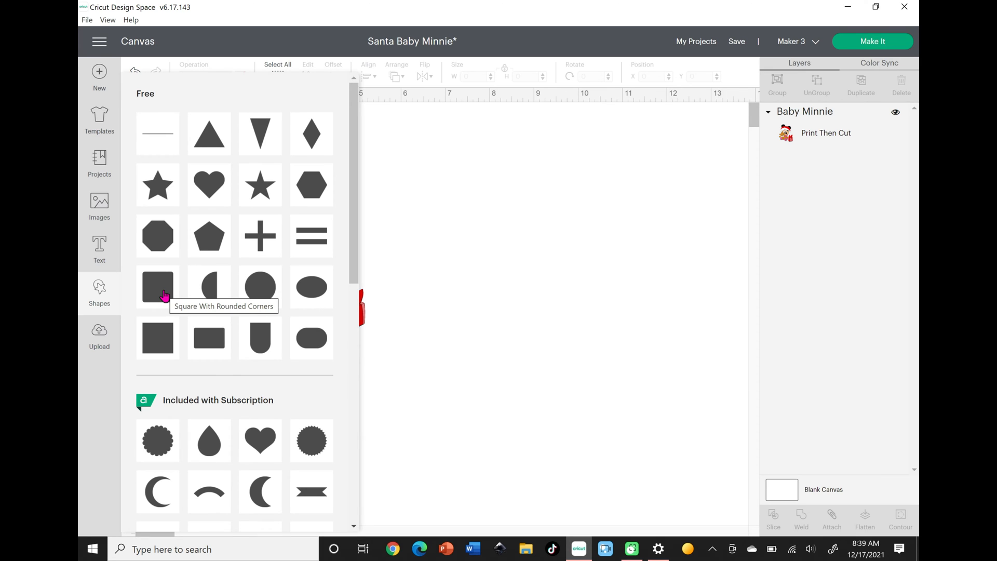
click(431, 267)
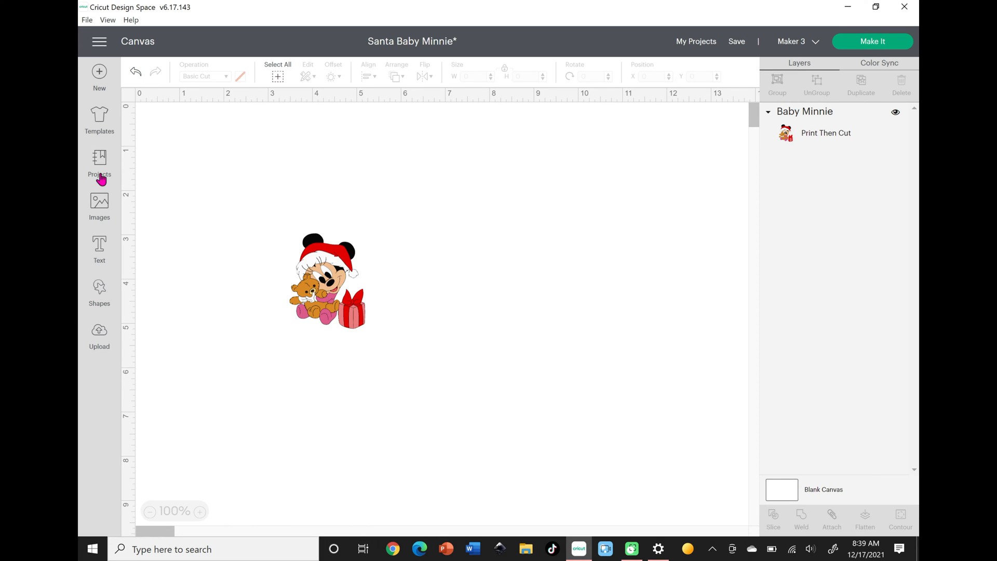
Step: Search the templates for "pajamas" and add the Pajamas template to the canvas
click(101, 128)
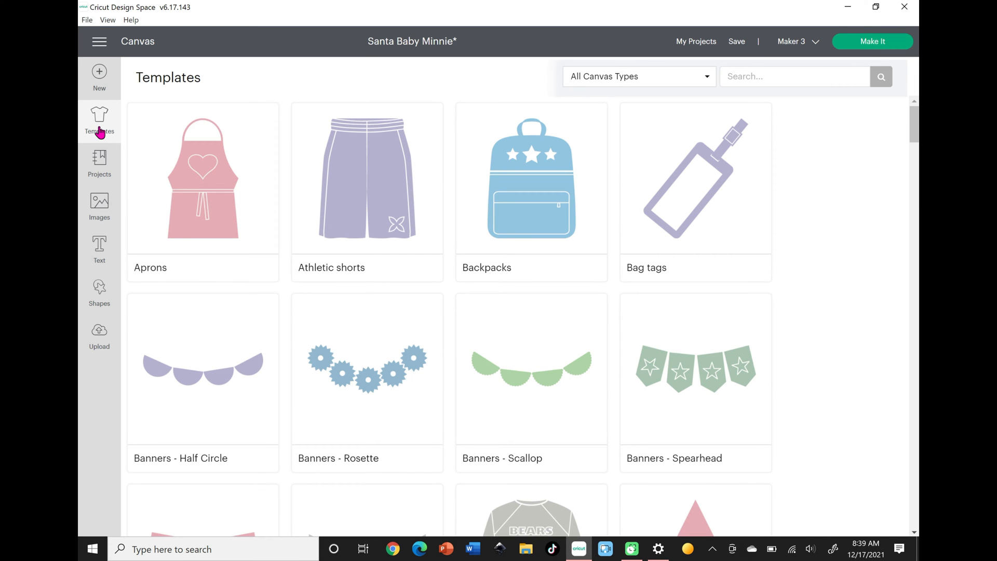
click(762, 80)
text(pajamas)
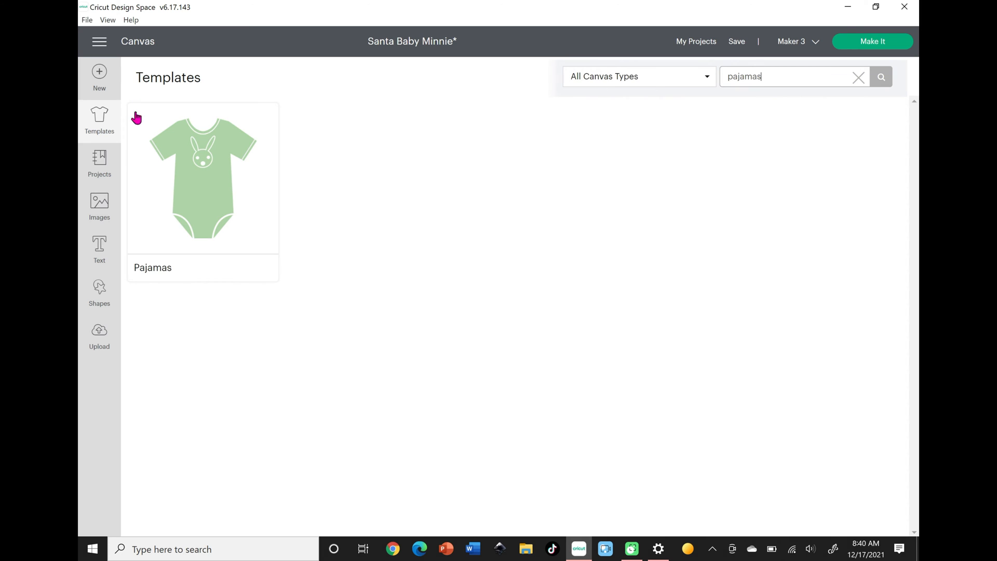
click(192, 161)
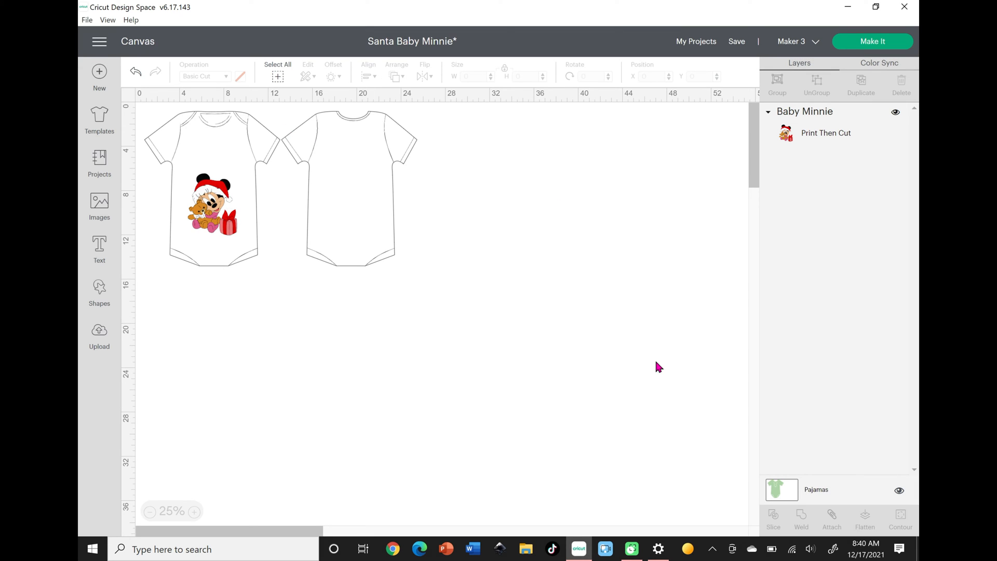
Step: Examine the baby sizes available for the Pajamas template
click(804, 496)
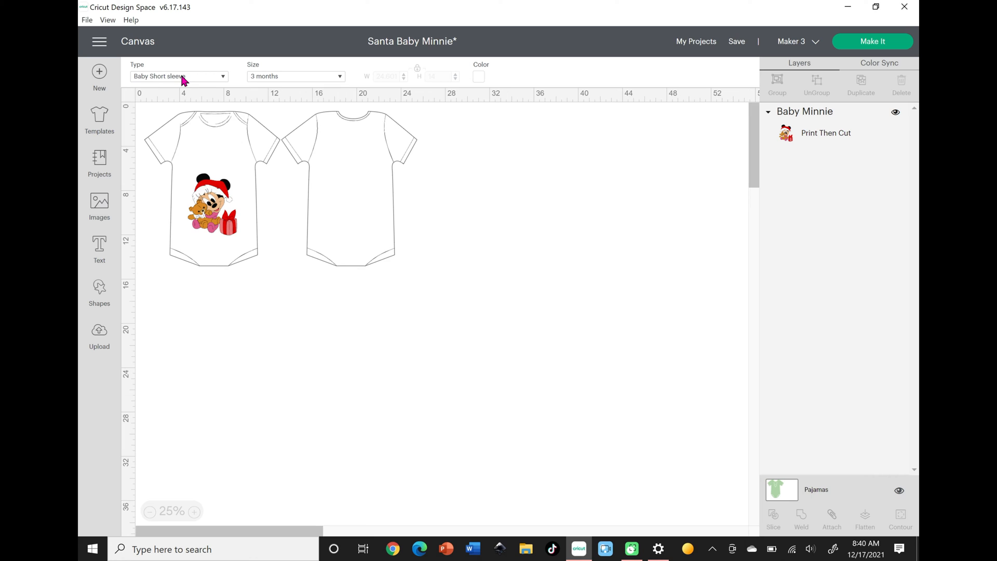
click(340, 76)
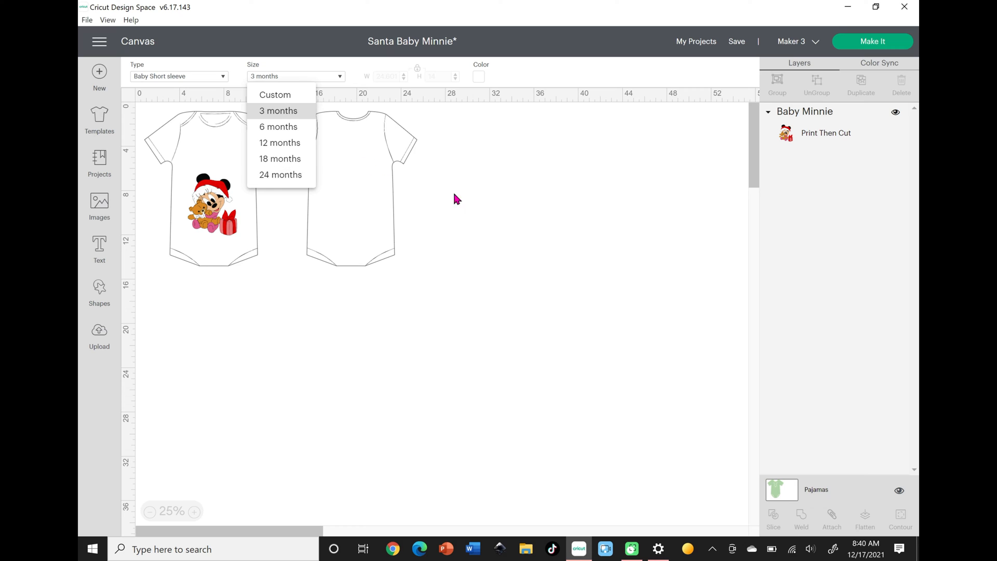
click(500, 193)
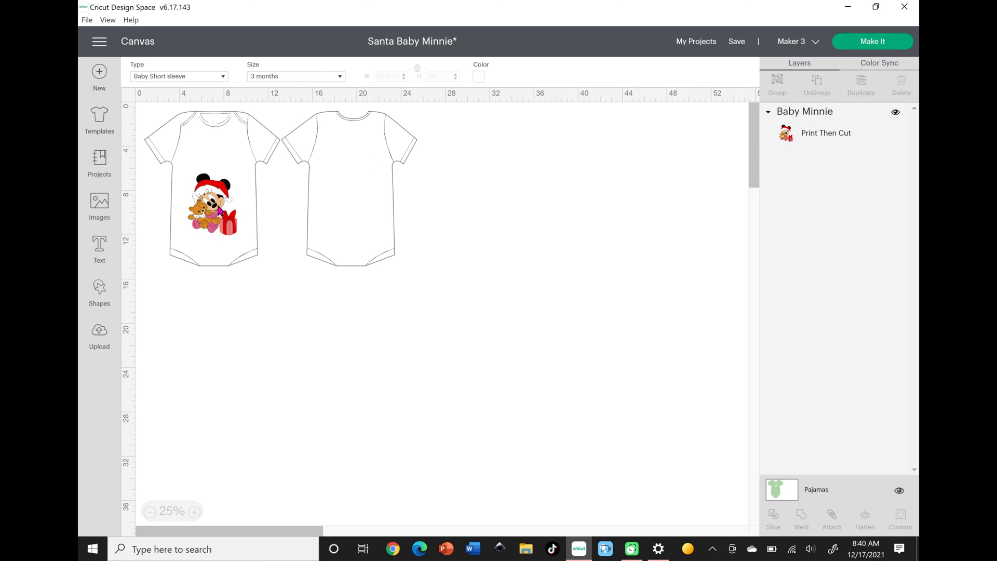
Step: Nudge the Minnie image slightly on the front of the bodysuit template
click(218, 207)
drag(219, 207, 219, 221)
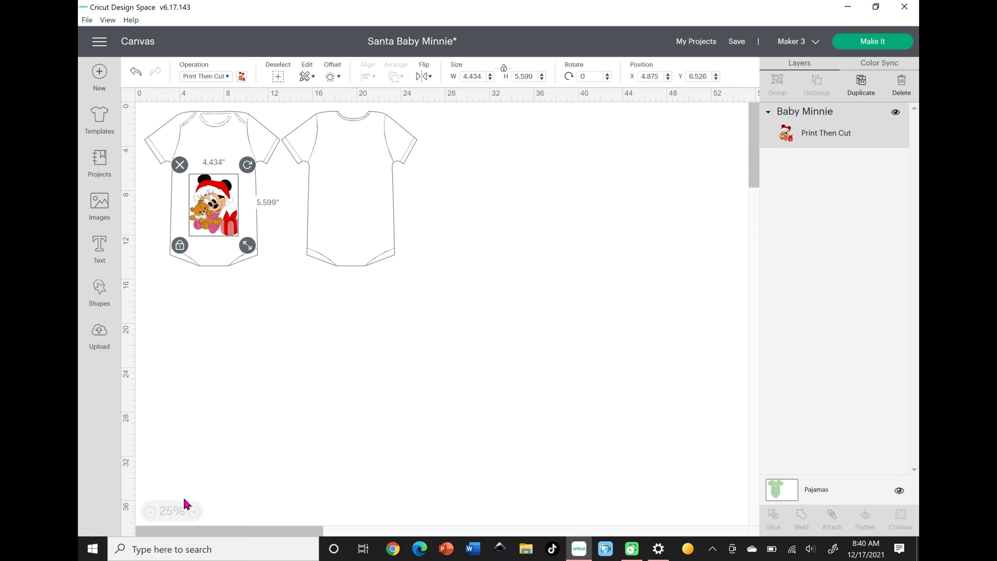
click(194, 512)
drag(178, 530, 128, 523)
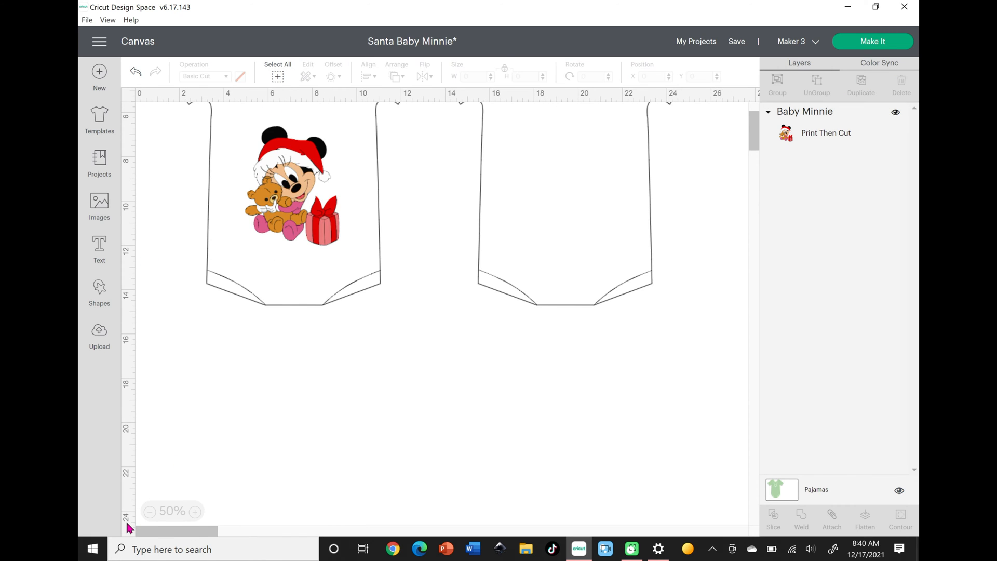
drag(756, 136, 750, 103)
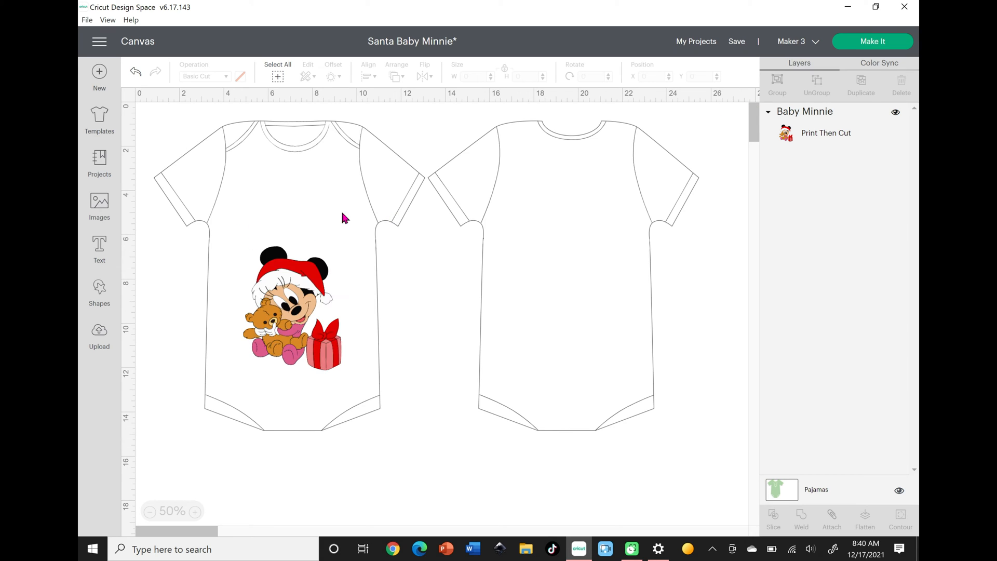
Step: Add the text "Santa Baby" and place it directly above the Minnie image on the bodysuit front
click(100, 260)
text(an)
key(BackSpace)
key(BackSpace)
text(S)
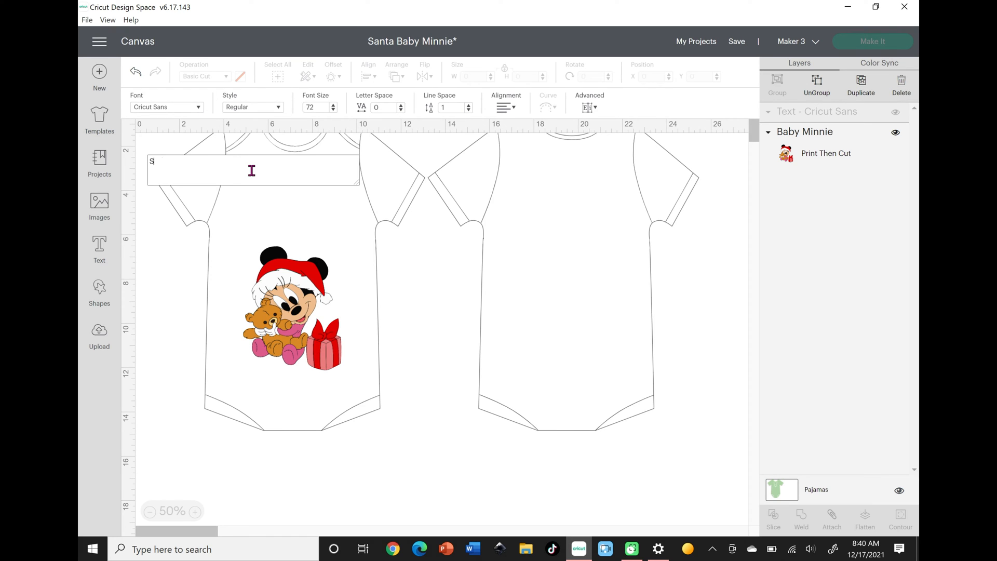
text(anta Baby)
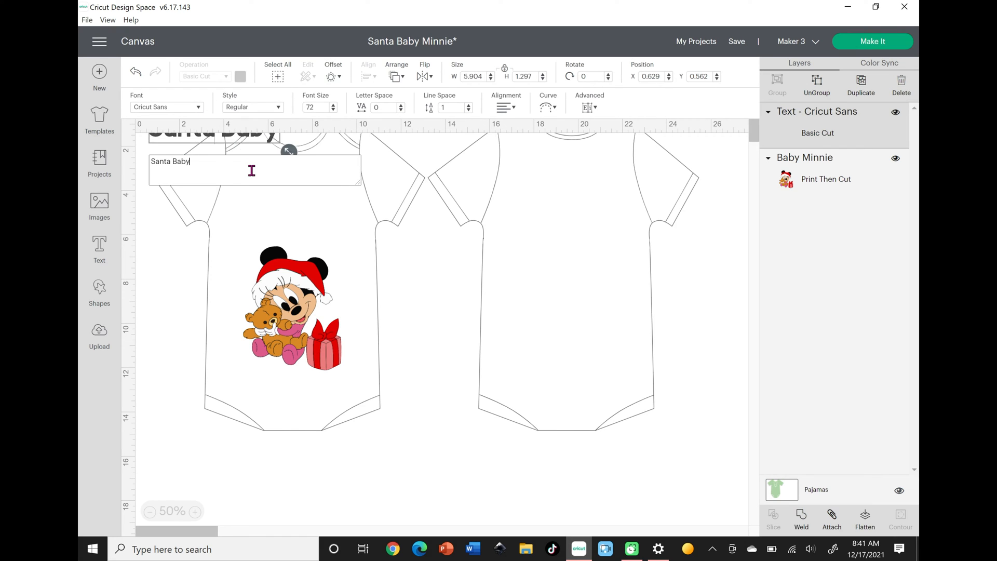
drag(251, 170, 336, 236)
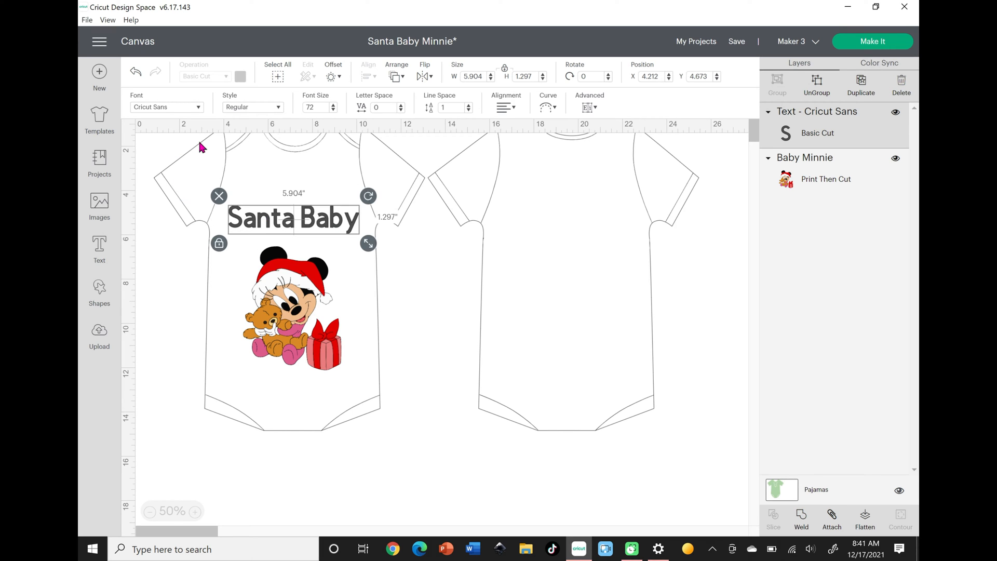
click(452, 243)
drag(306, 221, 308, 221)
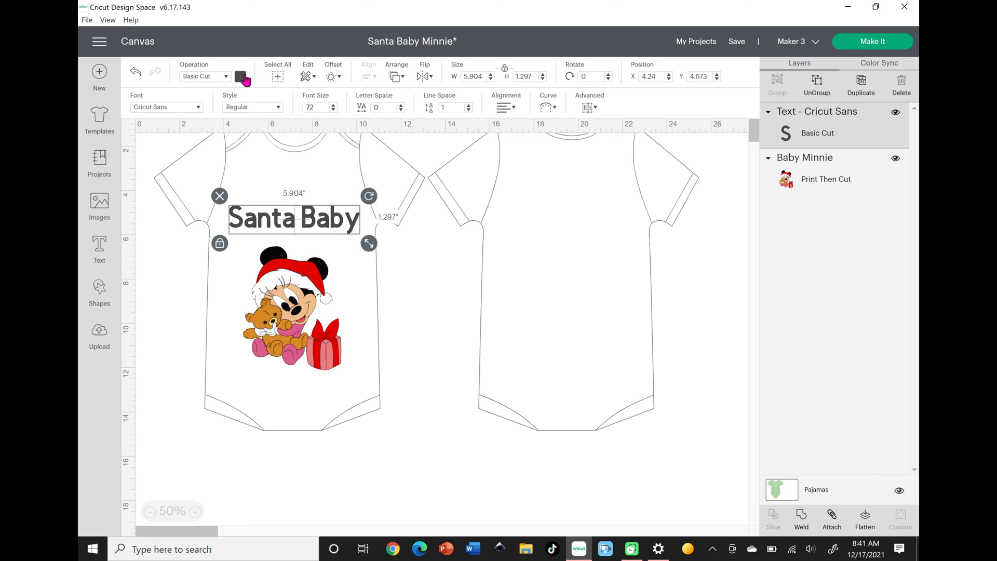
Step: Set the "Santa Baby" text's material color to red and its font to Amarillo
click(242, 77)
click(253, 164)
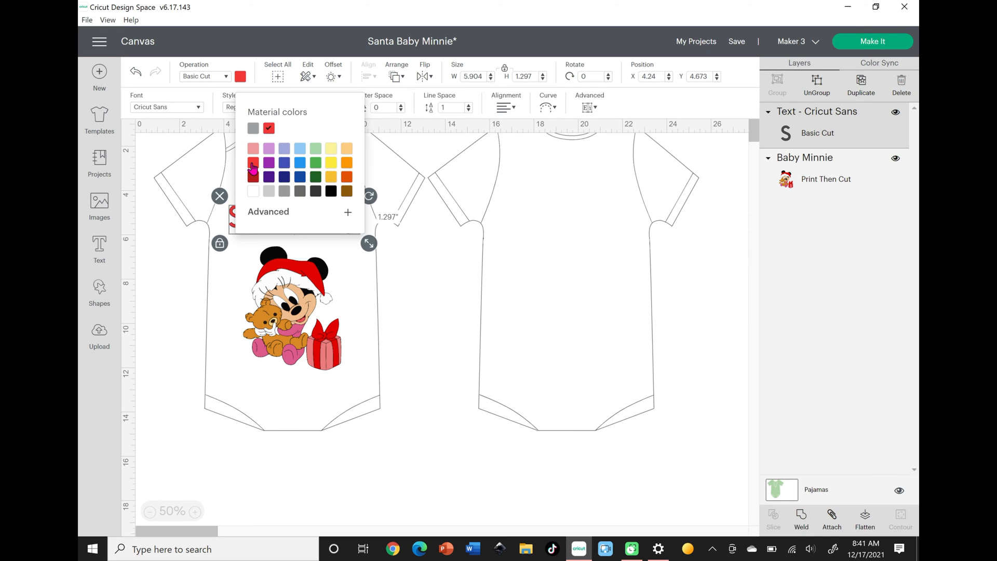
click(198, 108)
click(198, 110)
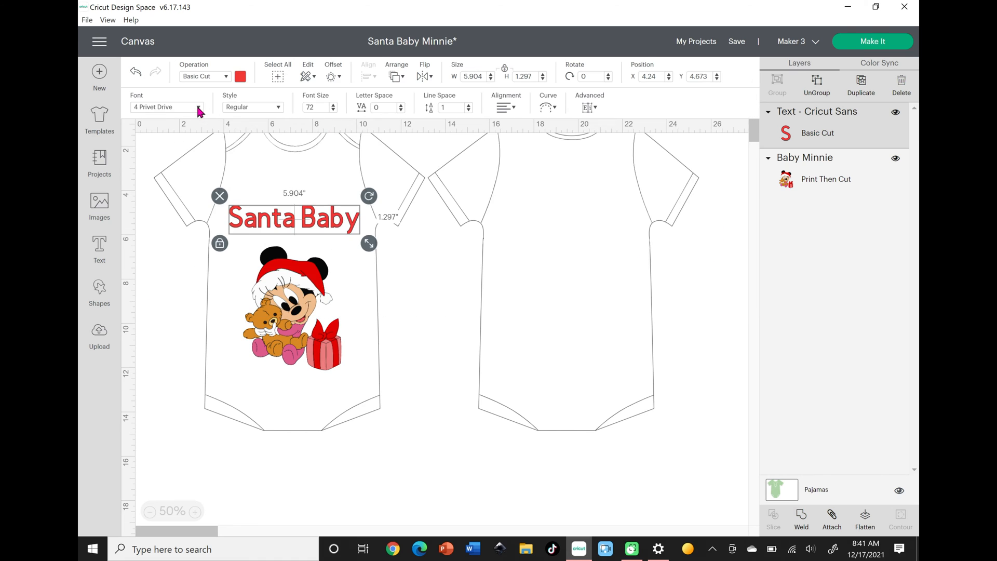
click(198, 110)
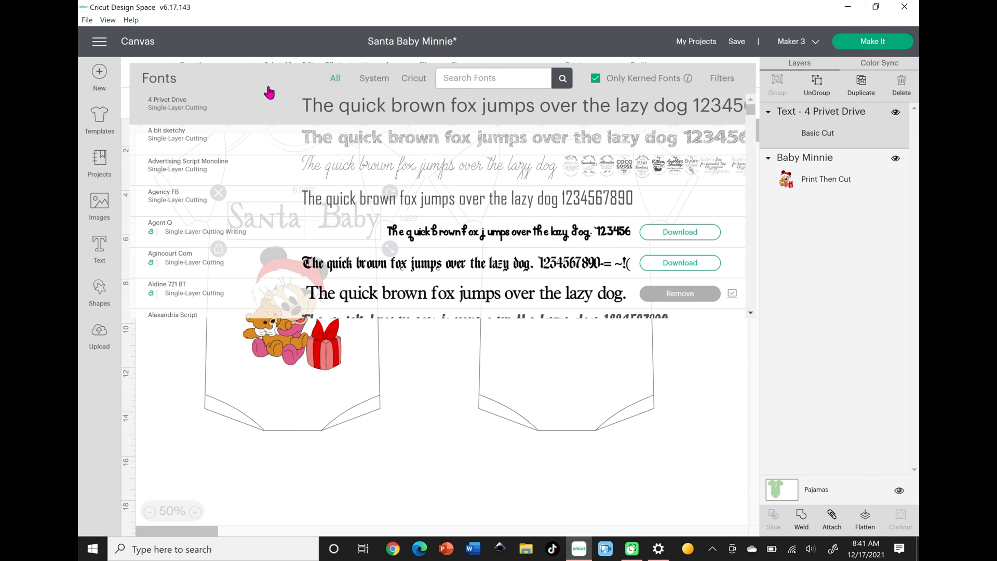
click(462, 83)
text(amarillo)
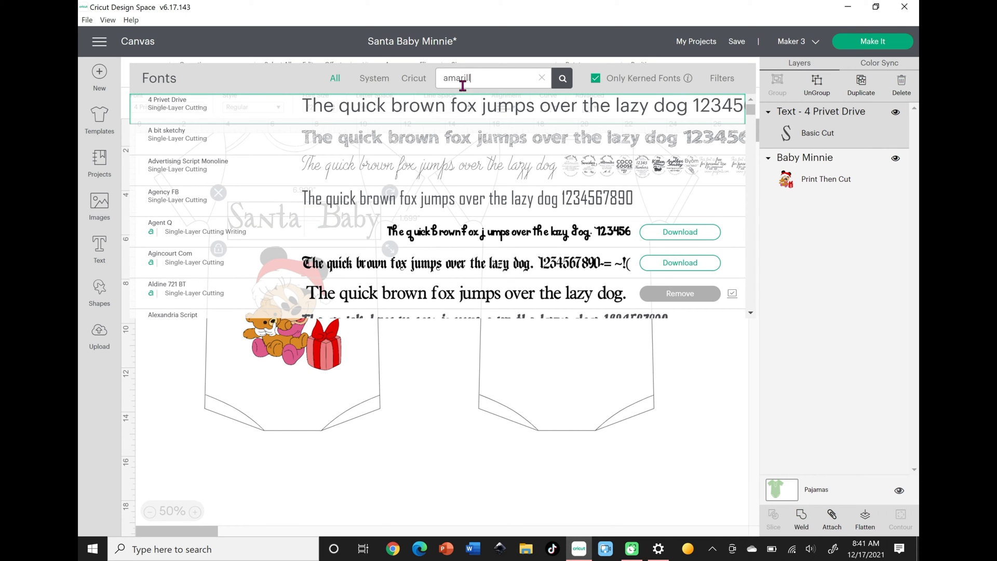
key(Return)
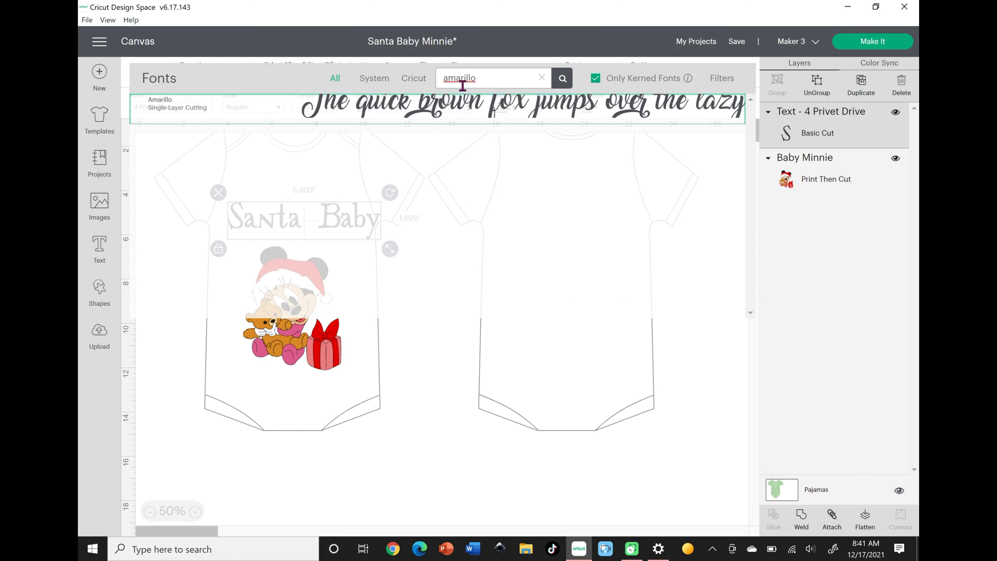
click(409, 107)
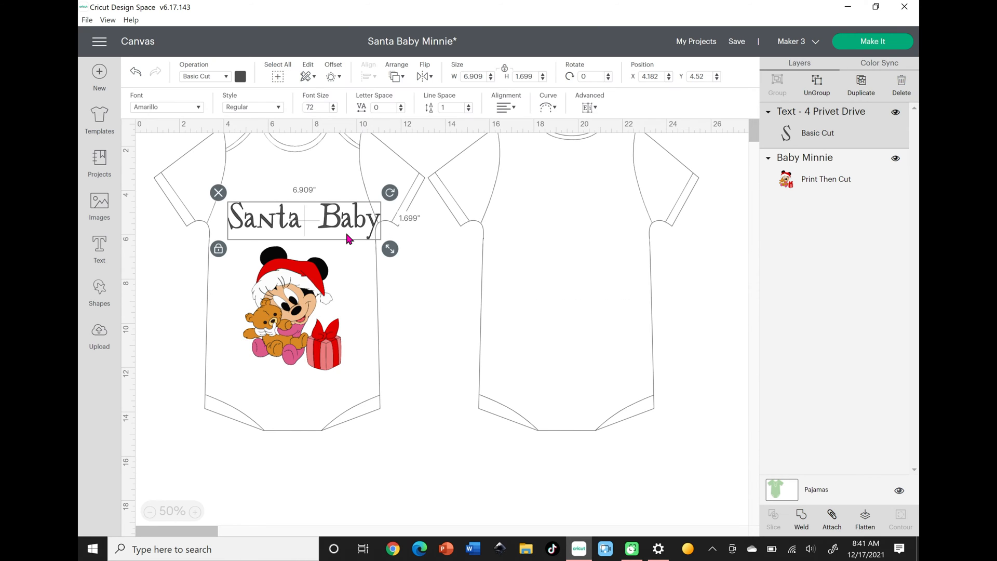
Step: Reposition the "Santa Baby" text above Minnie, resize it to about 6.06 in wide, and set its letter spacing to -0.3
drag(355, 229, 332, 227)
drag(429, 258, 343, 227)
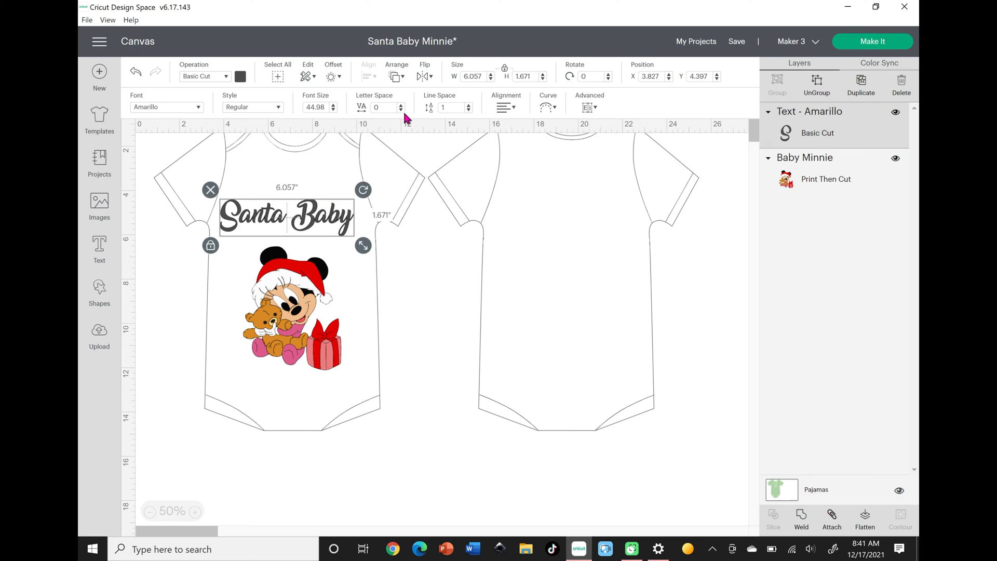
click(401, 110)
click(400, 109)
click(401, 109)
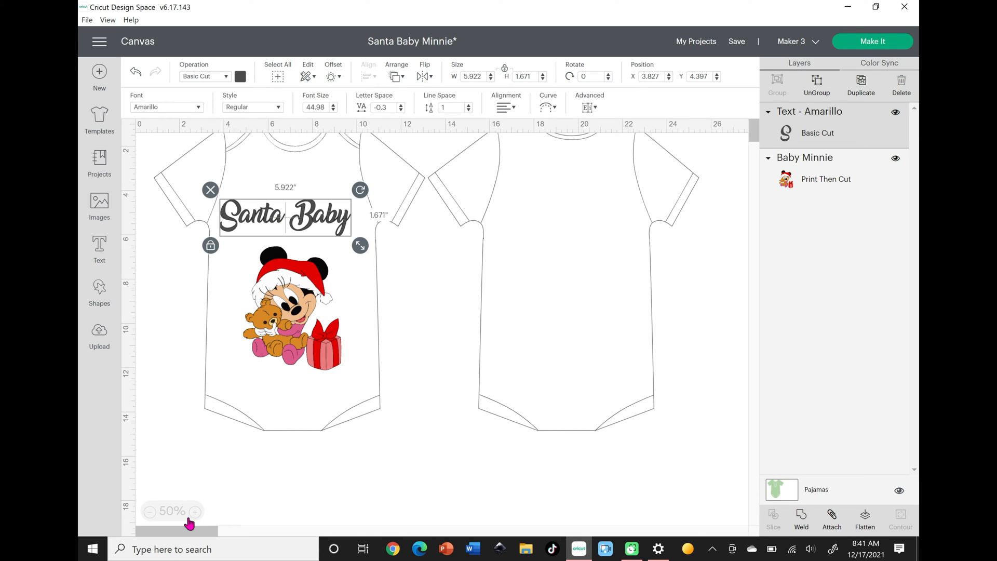
Step: Curve the "Santa Baby" text into an upward arch and move the Minnie image up close beneath it
click(548, 107)
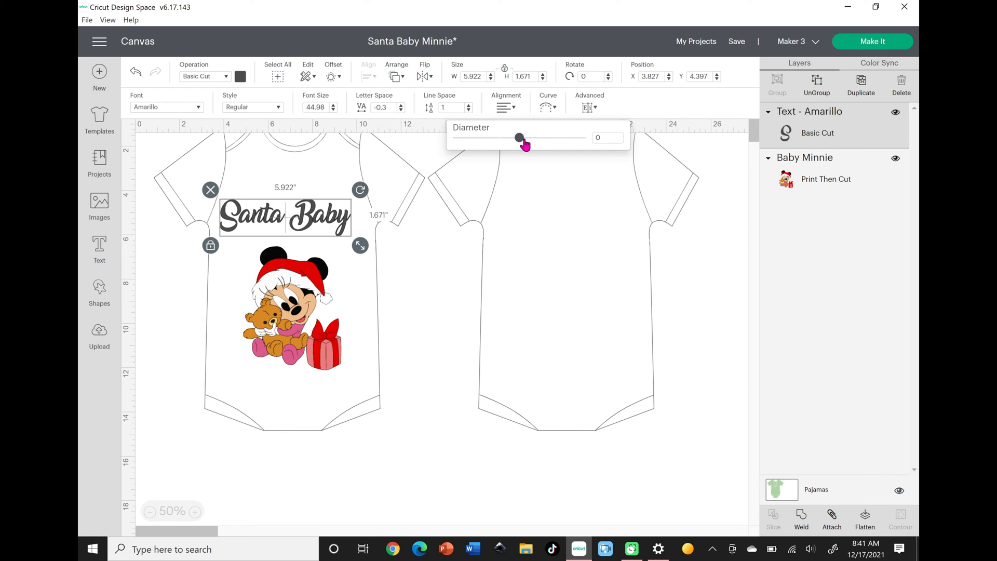
drag(523, 139, 526, 139)
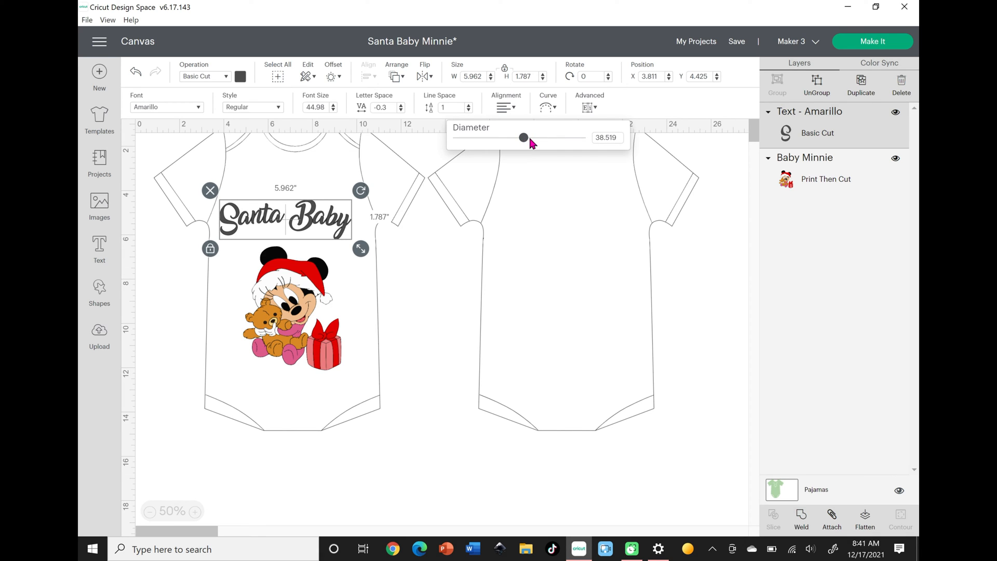
drag(296, 305, 289, 294)
click(401, 291)
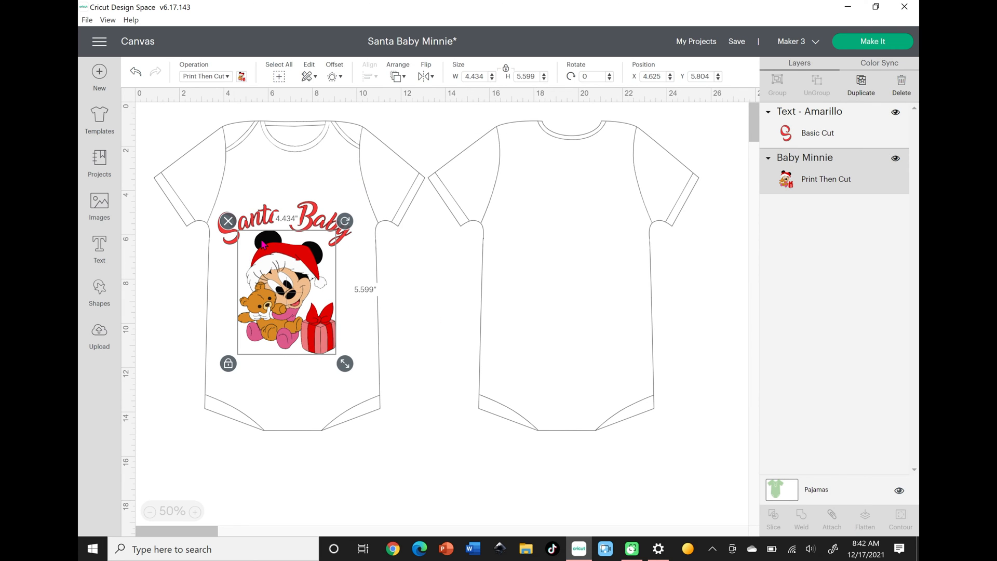
Step: Center the "Santa Baby" text and the Minnie image horizontally on each other
click(265, 221)
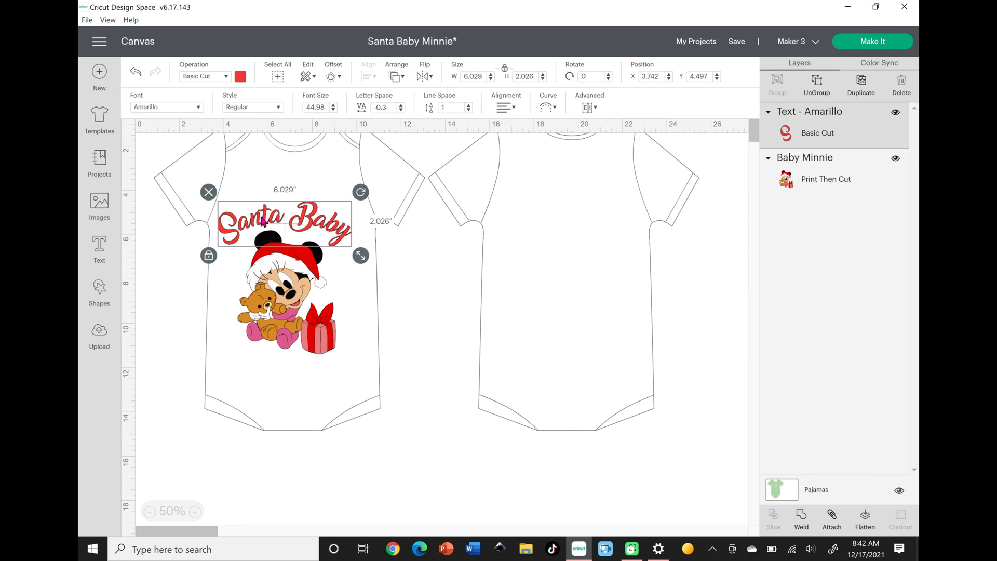
shift+click(277, 312)
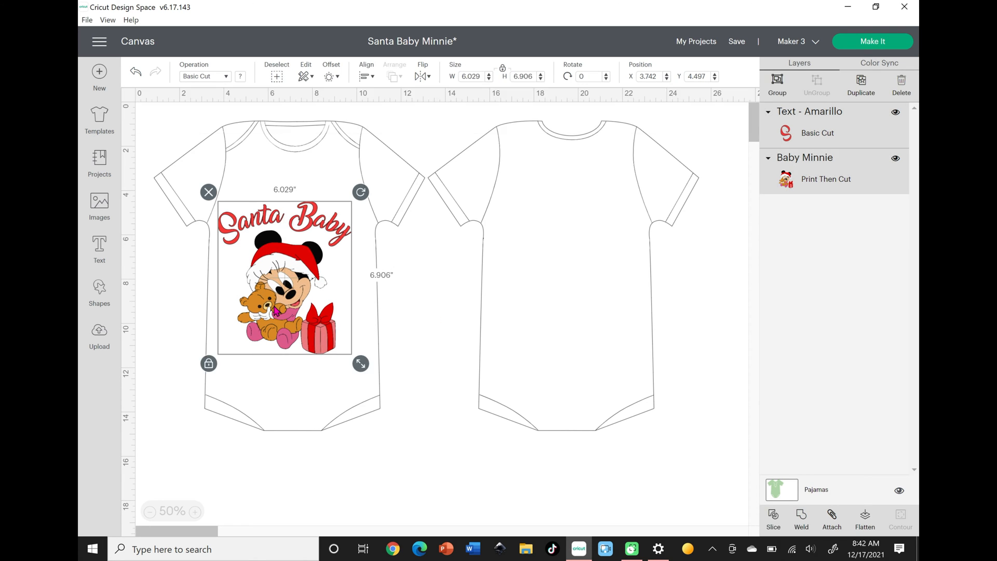
click(369, 75)
click(419, 129)
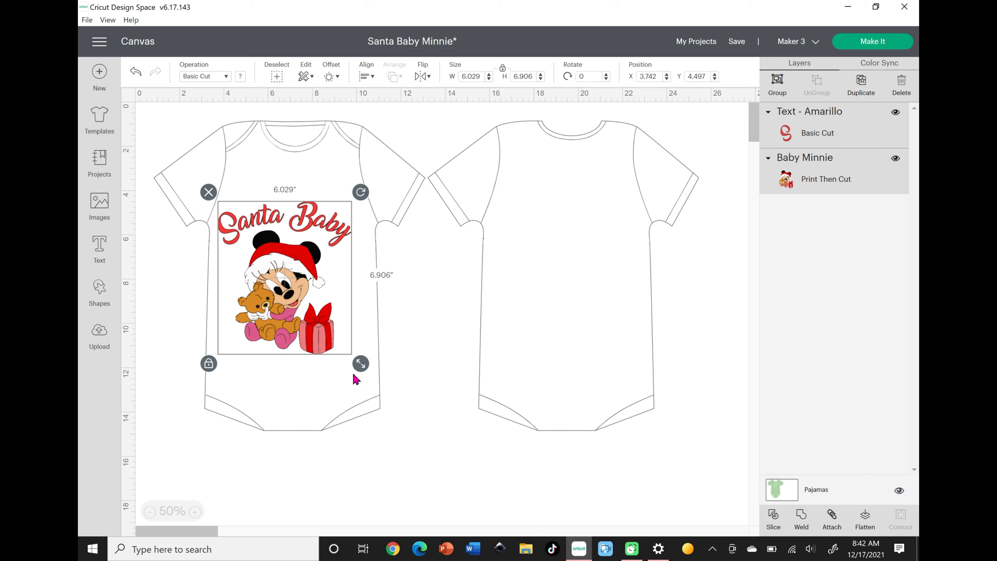
Step: Scale the text and Minnie image together to about 5.14 by 5.89 in and center them on the bodysuit's chest
drag(361, 363, 340, 337)
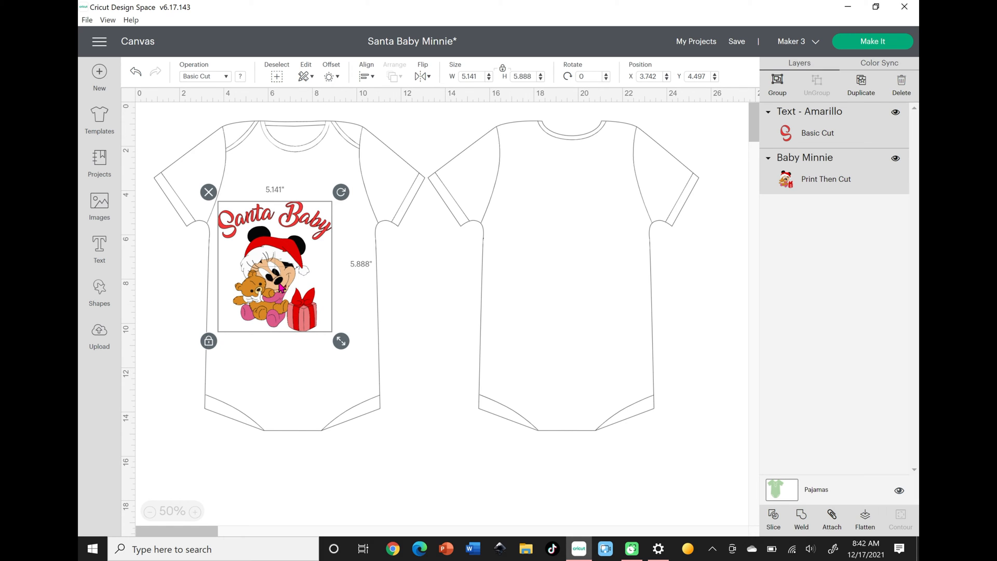
drag(278, 284, 293, 273)
click(306, 281)
click(423, 278)
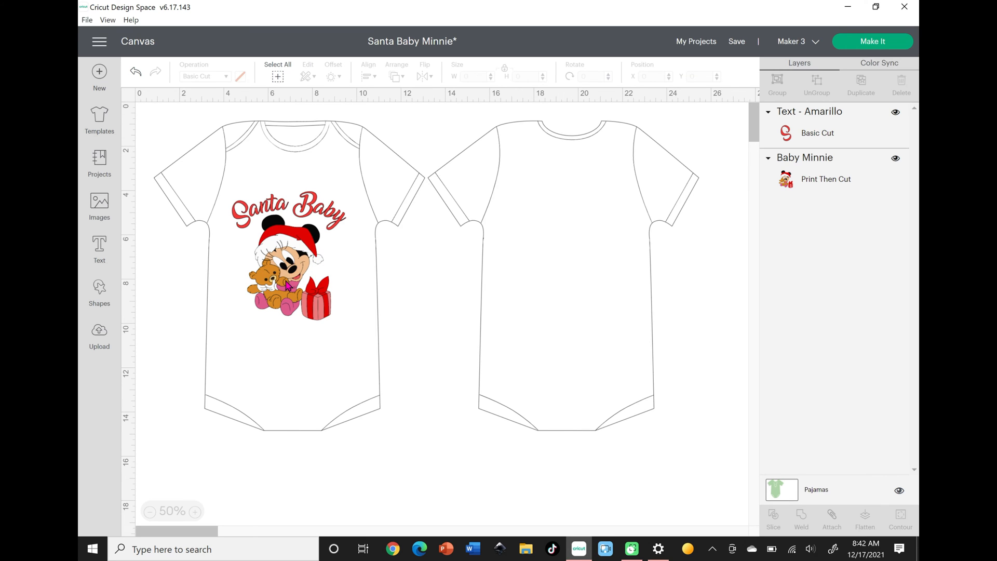
Step: Nudge the "Santa Baby" text up slightly and weld its letters into a single shape
click(288, 284)
click(310, 199)
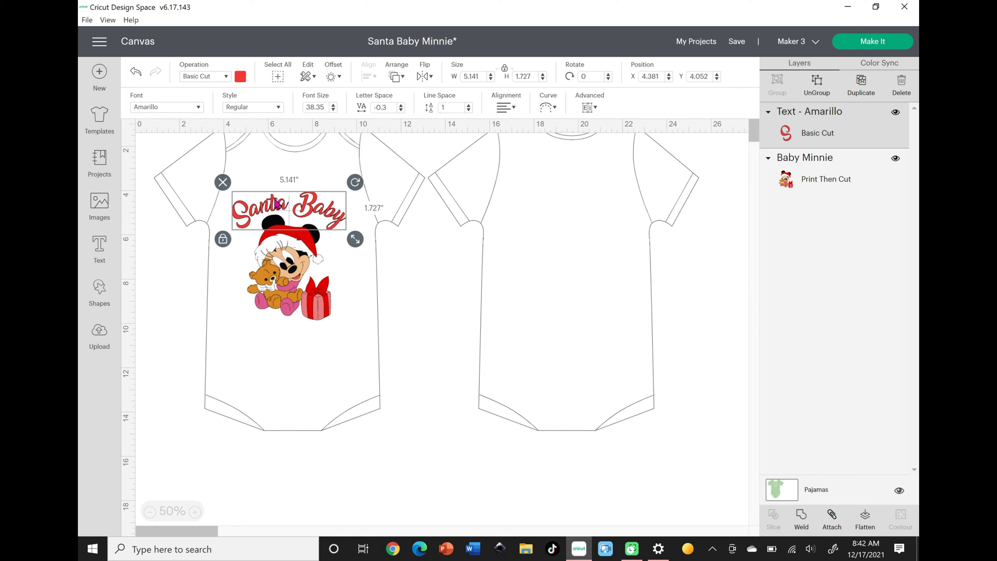
click(418, 280)
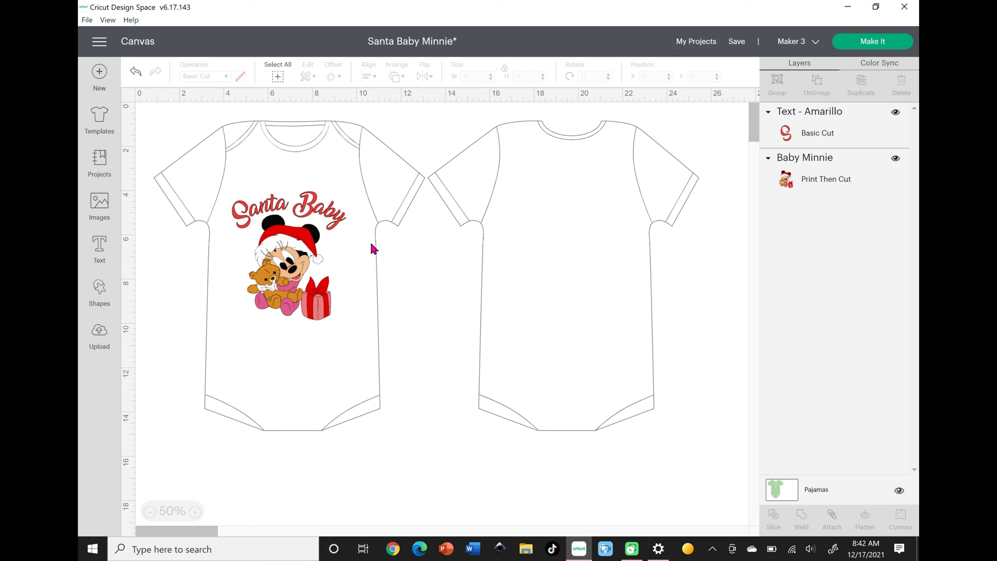
click(337, 215)
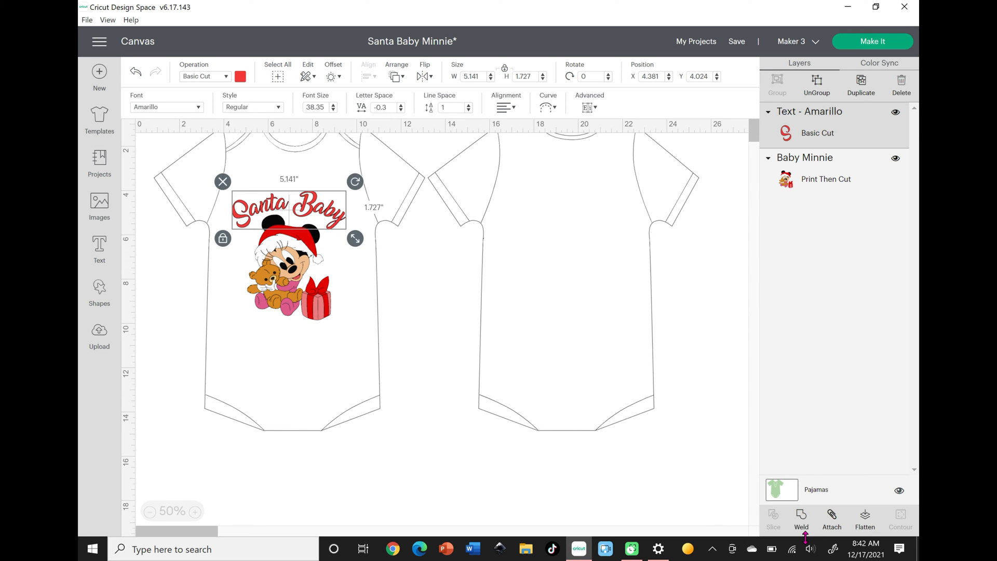
click(802, 523)
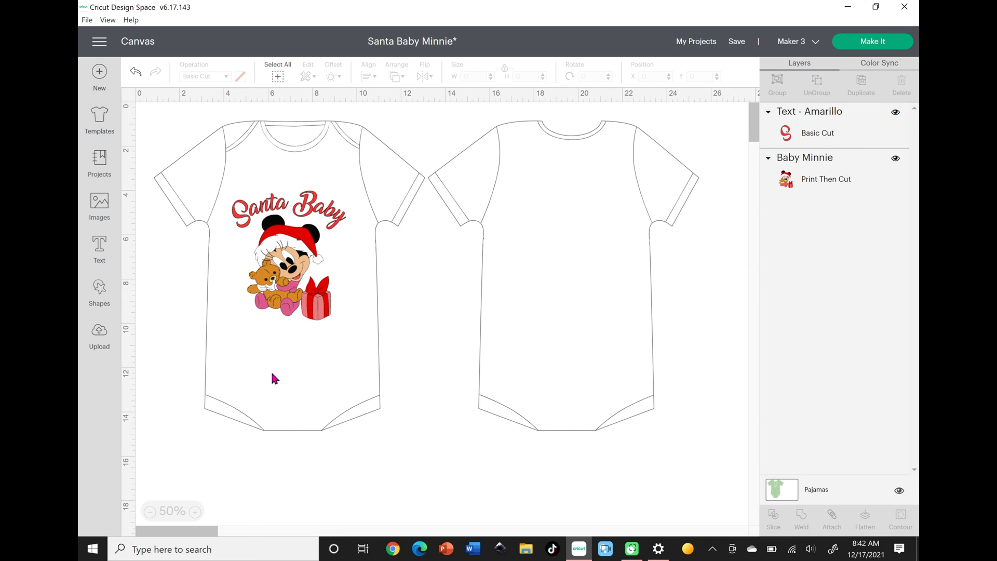
click(310, 295)
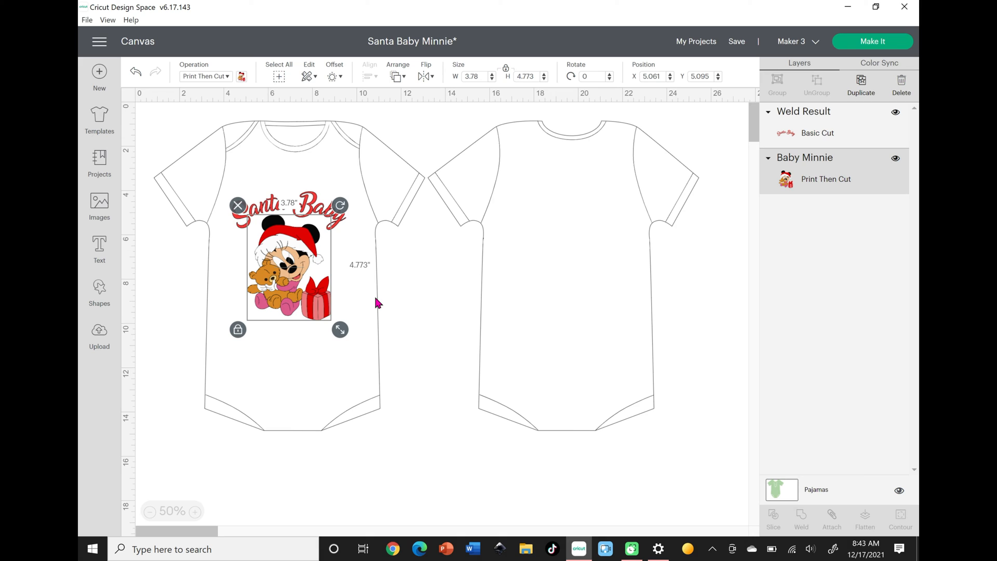
click(412, 296)
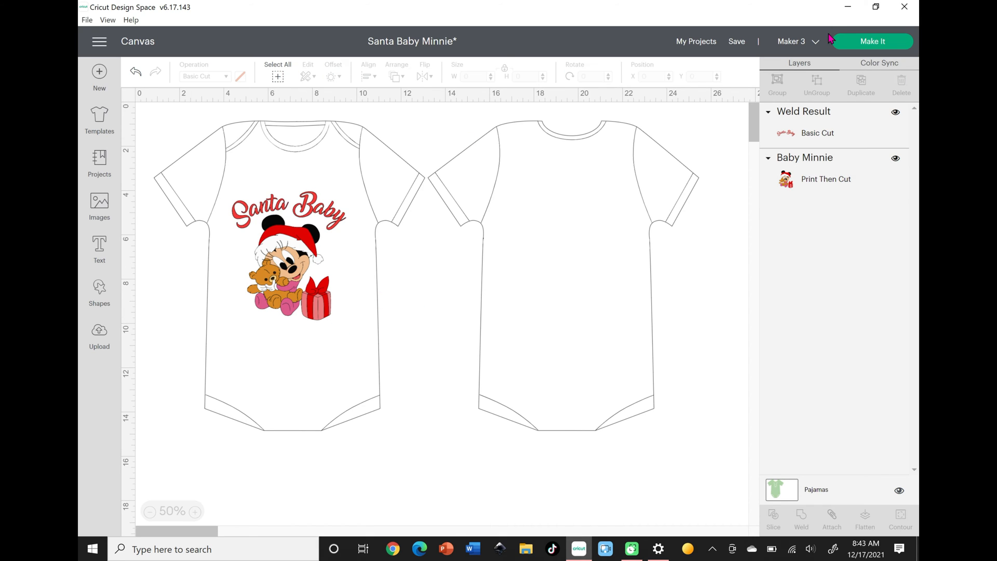
Step: Send the design to the make preparation stage and set all project materials to load On Mat
click(871, 47)
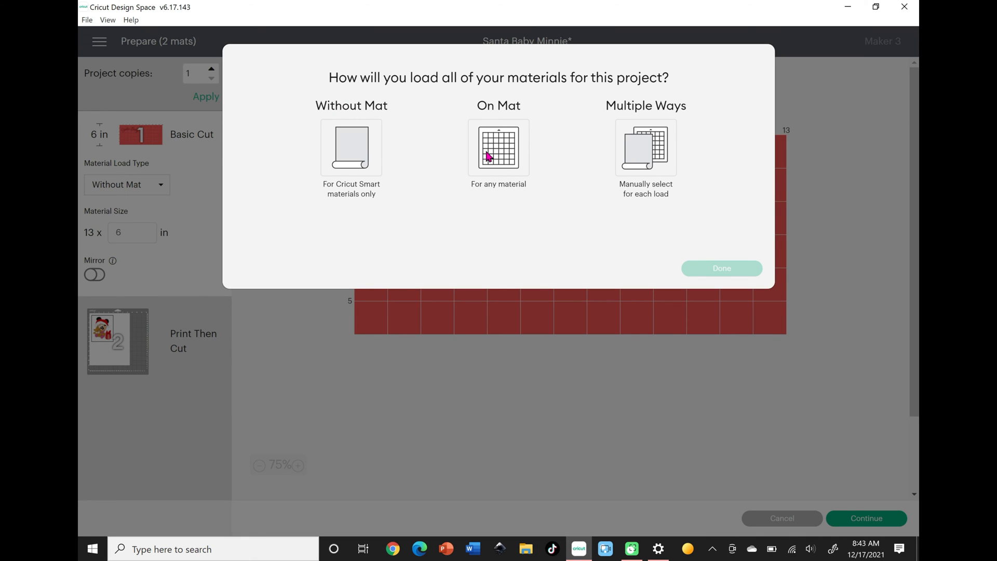
click(500, 156)
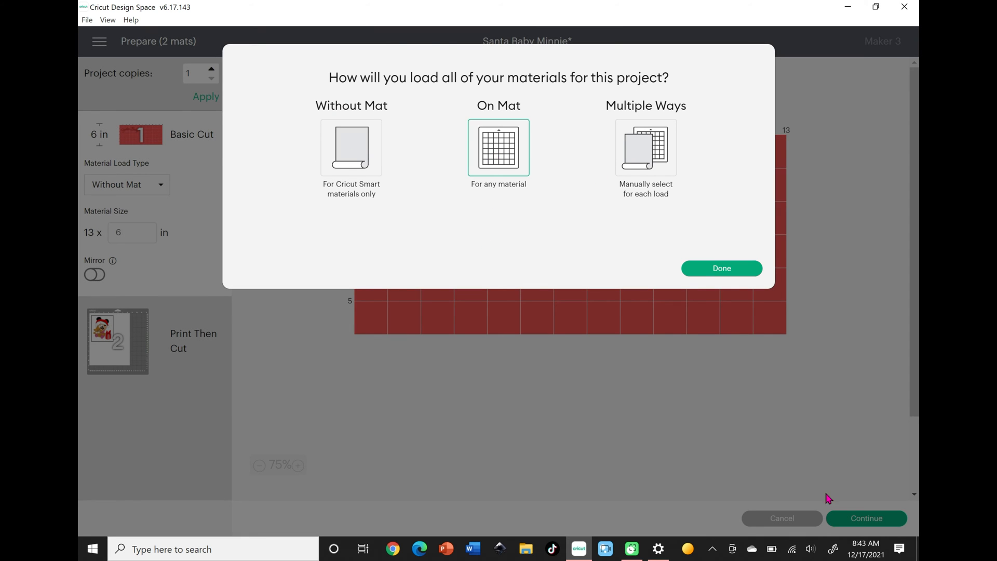
click(714, 271)
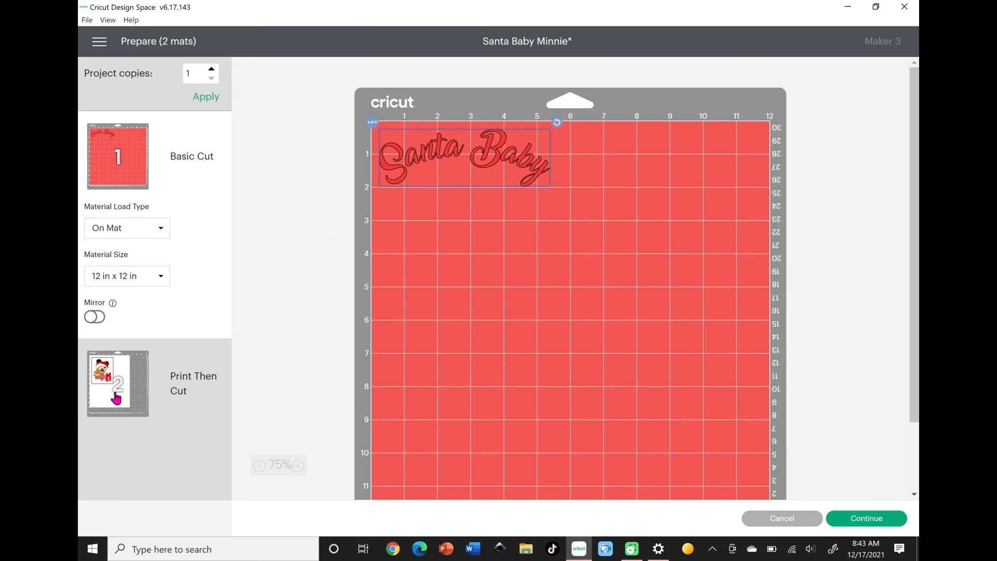
Step: Check the Print Then Cut mat with the Minnie image, and turn on mirroring for the "Santa Baby" Basic Cut mat
click(224, 356)
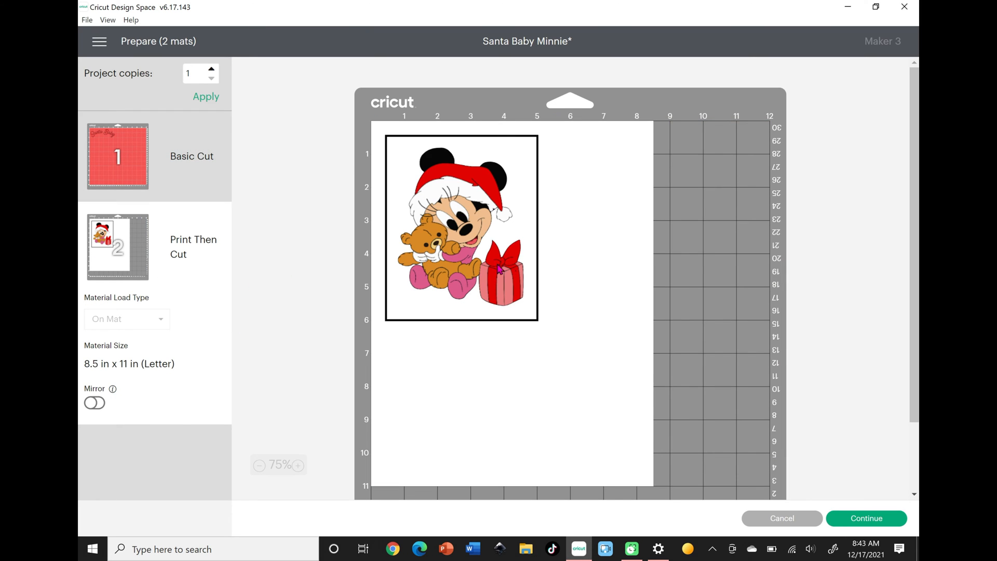
click(120, 177)
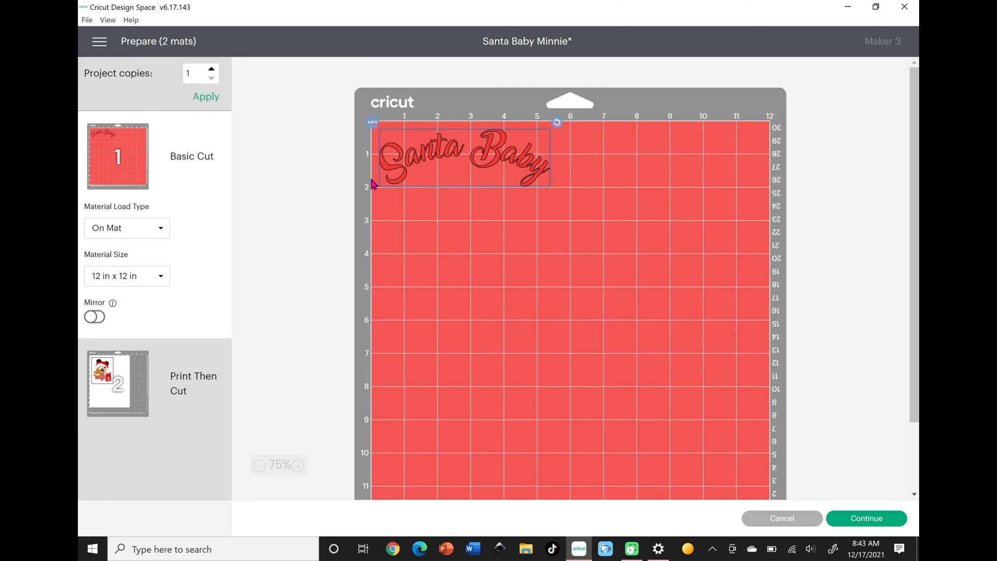
click(95, 317)
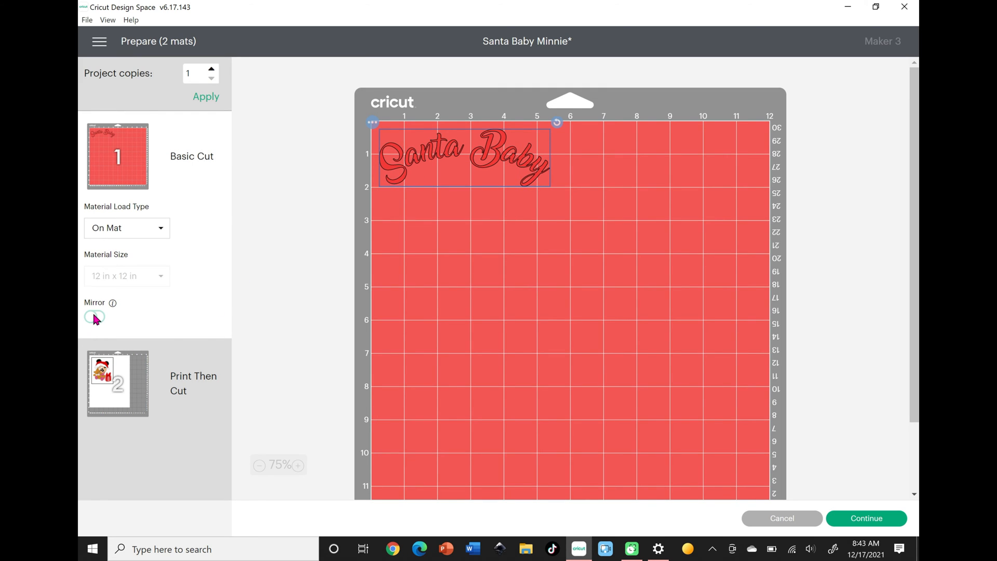